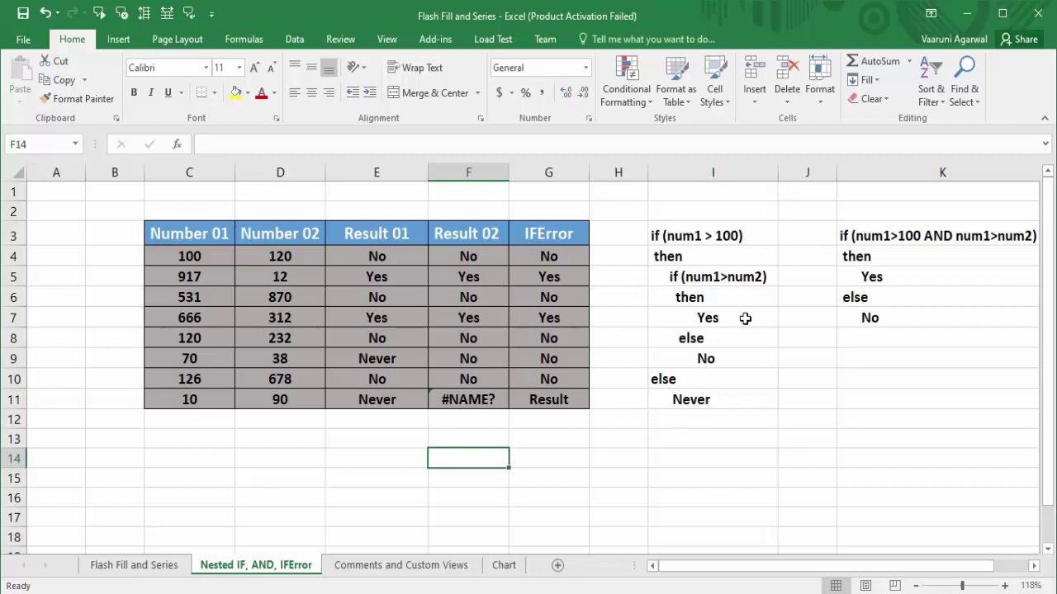
- Review the outer num1 > 100 condition and the nested num1>num2 condition of the pseudocode in column I
{"action": "left_click", "coordinate": [652, 236]}
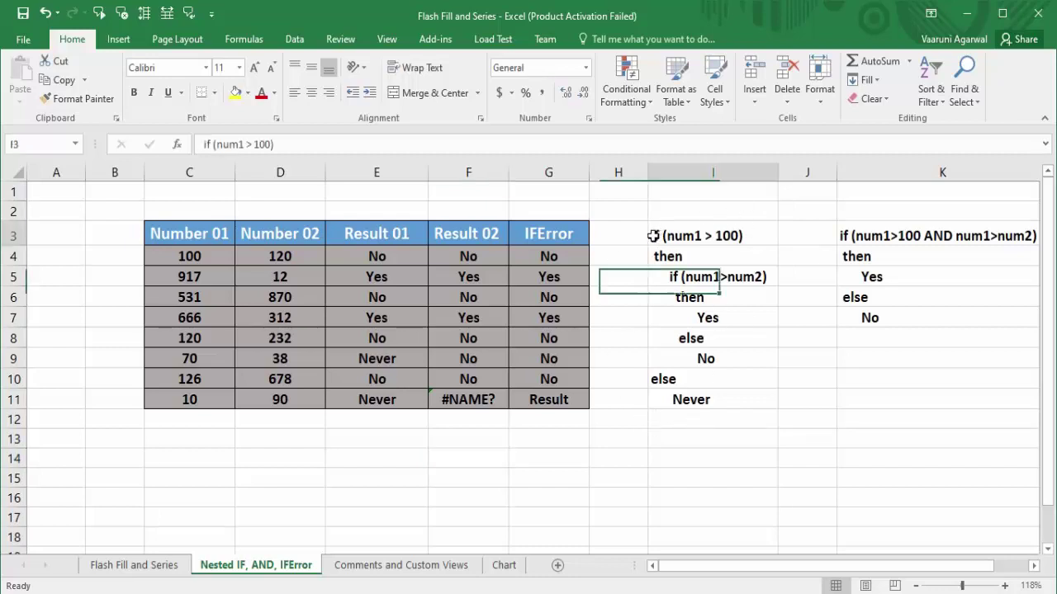
{"action": "left_click", "coordinate": [725, 273]}
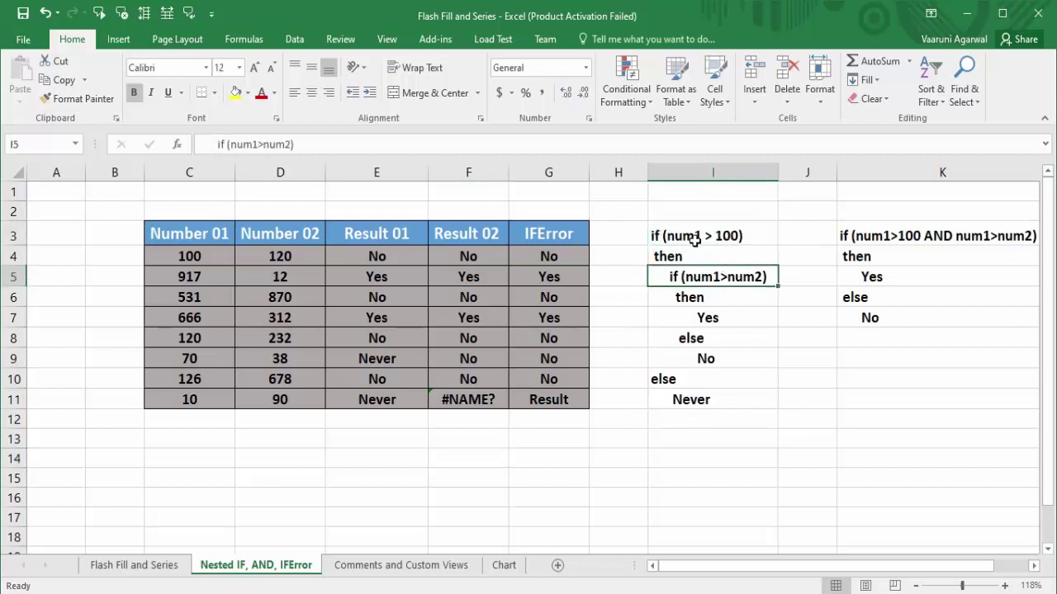
{"action": "left_click", "coordinate": [694, 239]}
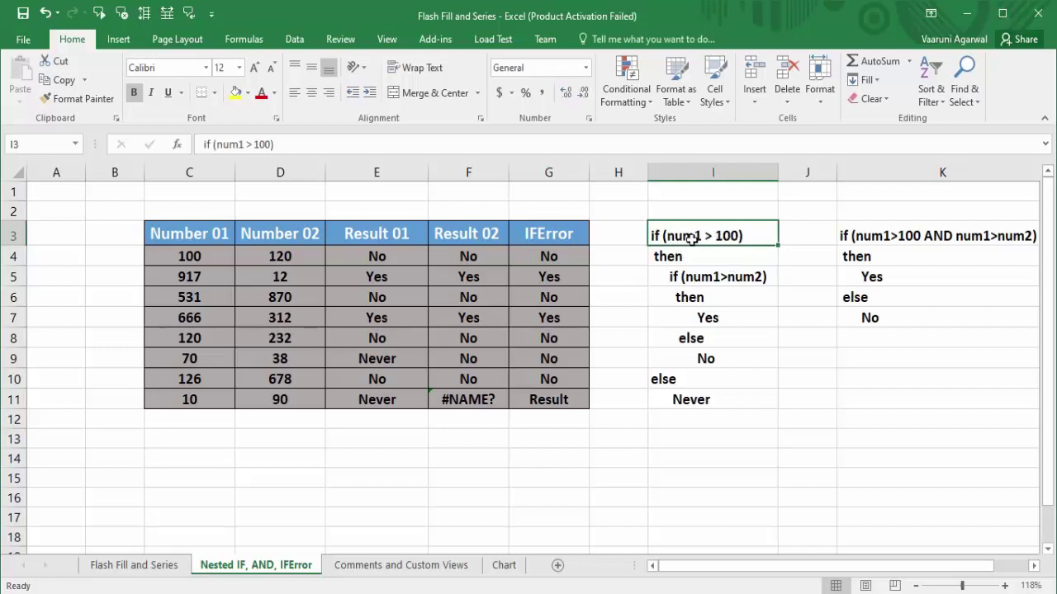
{"action": "left_click", "coordinate": [658, 257]}
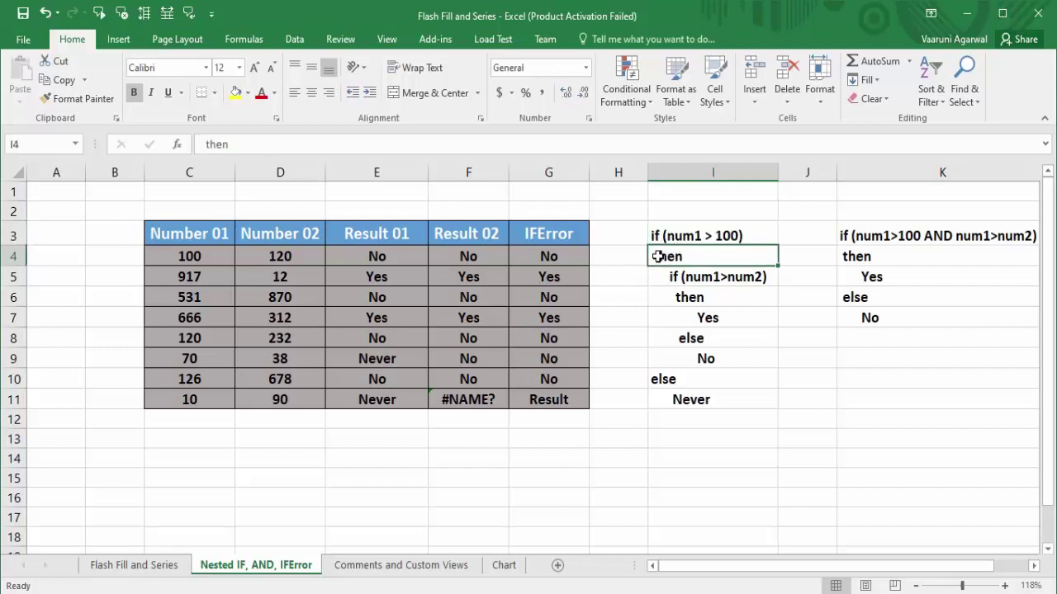
{"action": "left_click", "coordinate": [687, 277]}
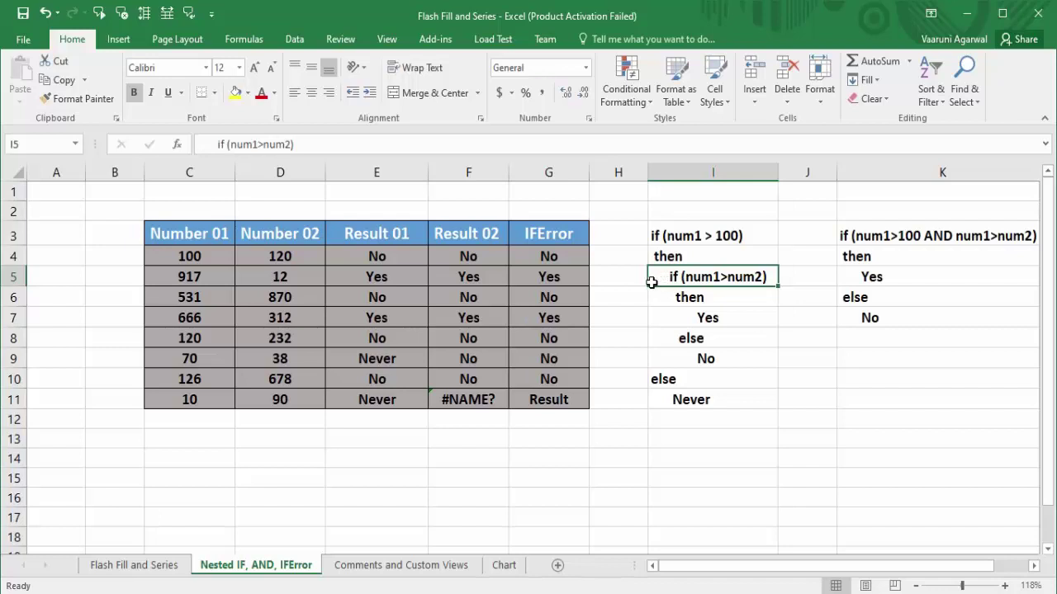
{"action": "left_click", "coordinate": [654, 238]}
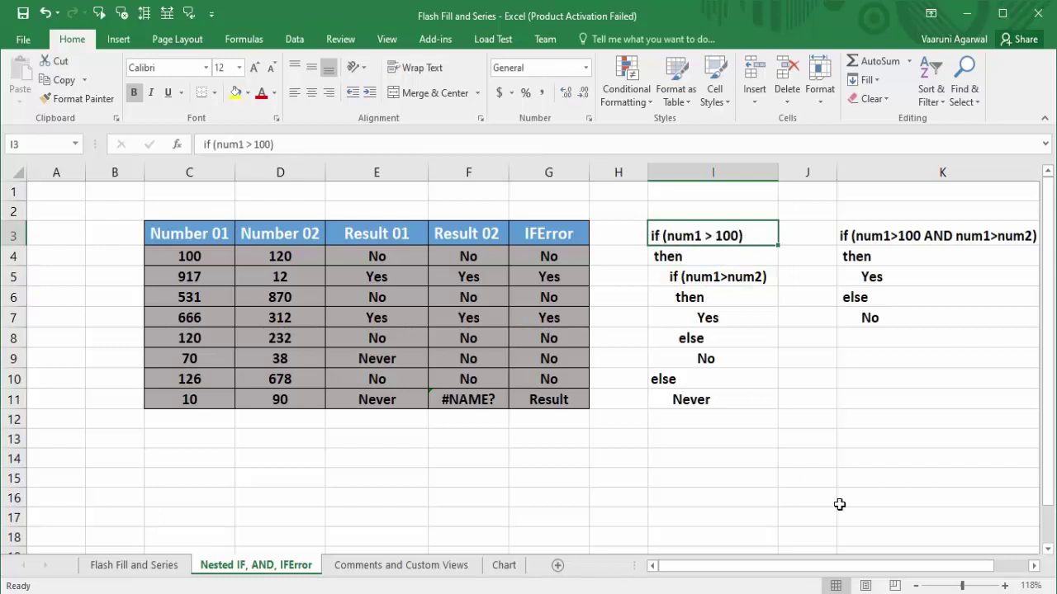
- Enter 120 in J12 as the sample first number and check it against the conditions in I3 and I5
{"action": "left_click", "coordinate": [812, 419]}
{"action": "type", "text": "1"}
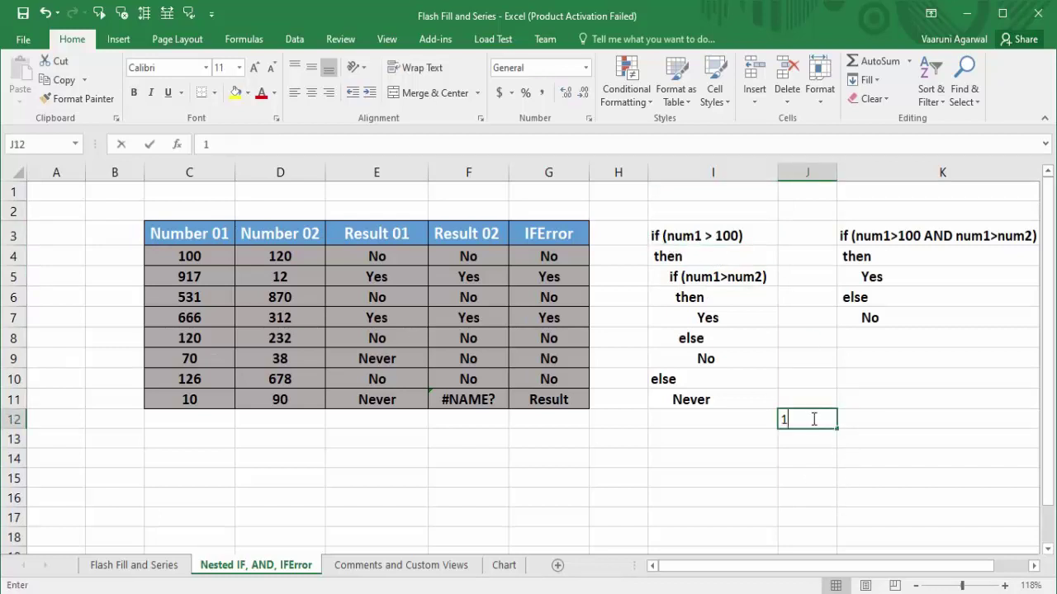
{"action": "type", "text": "20"}
{"action": "left_click", "coordinate": [710, 238]}
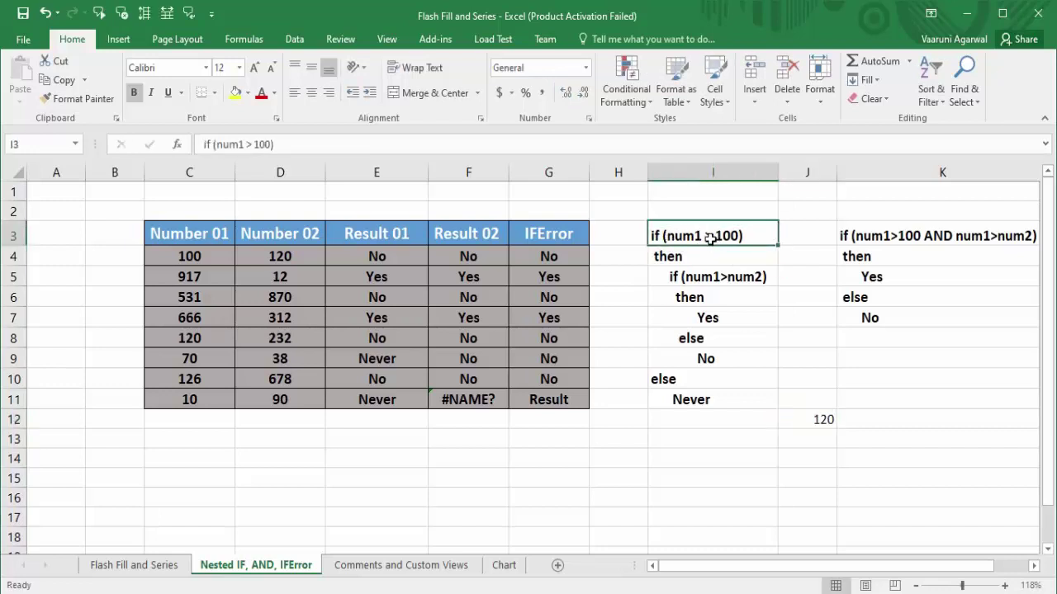
{"action": "left_click", "coordinate": [700, 279]}
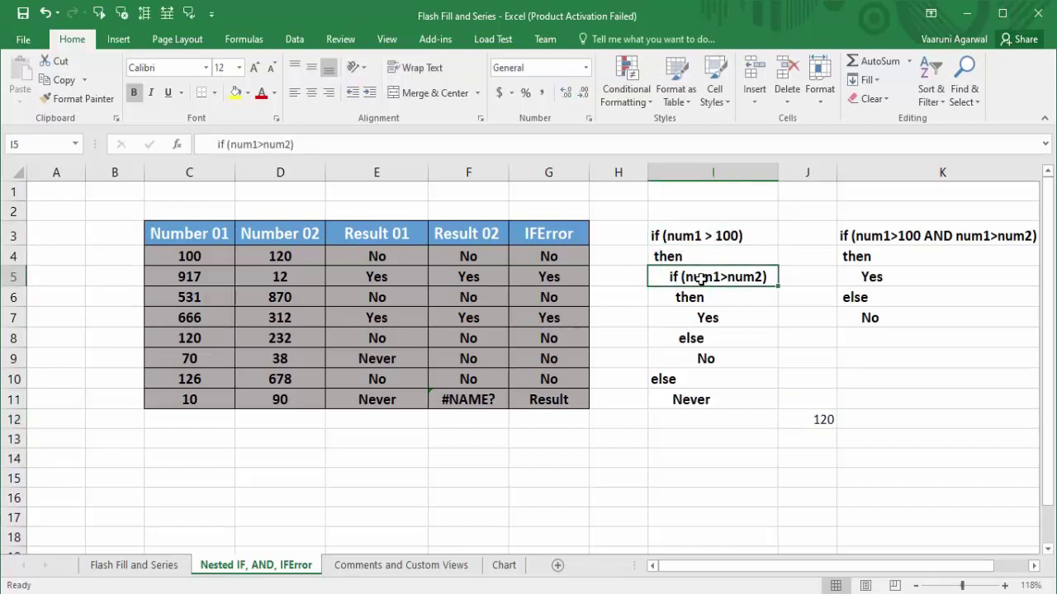
- Enter 30 in K12 as the sample second number beside the first one
{"action": "left_click", "coordinate": [827, 420]}
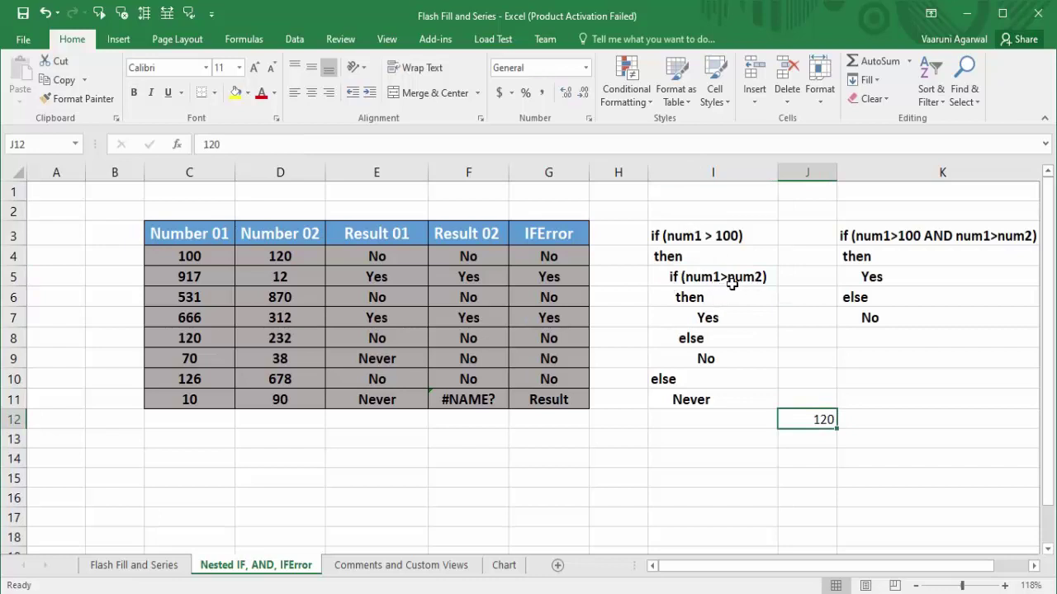
{"action": "left_click", "coordinate": [883, 419]}
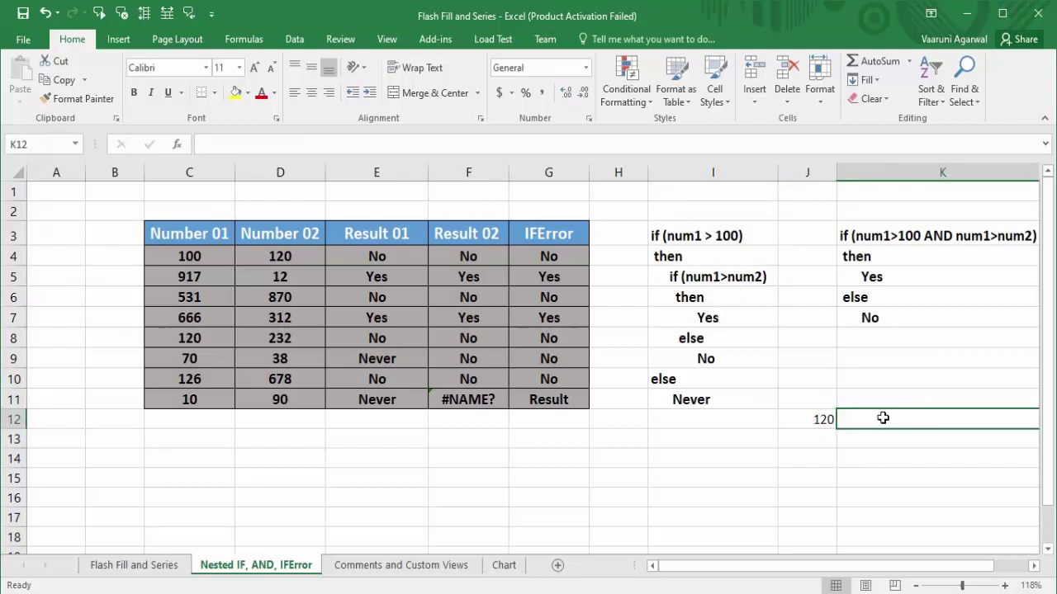
{"action": "type", "text": "30"}
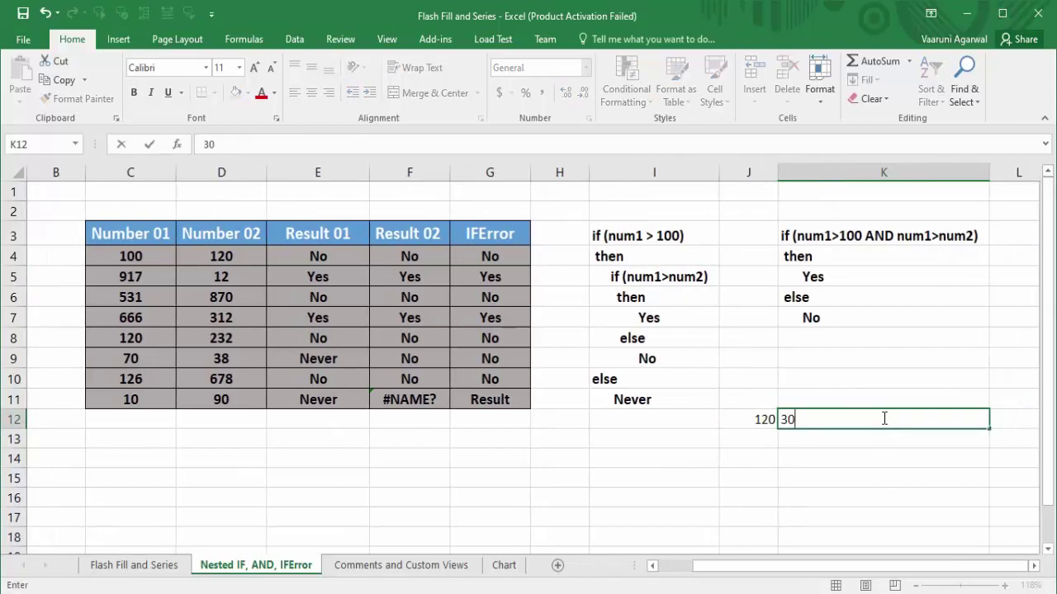
{"action": "left_click", "coordinate": [756, 451]}
- Compare the two sample numbers with the pseudocode's true branch and enter Yes in J14 as the outcome
{"action": "left_click", "coordinate": [768, 423]}
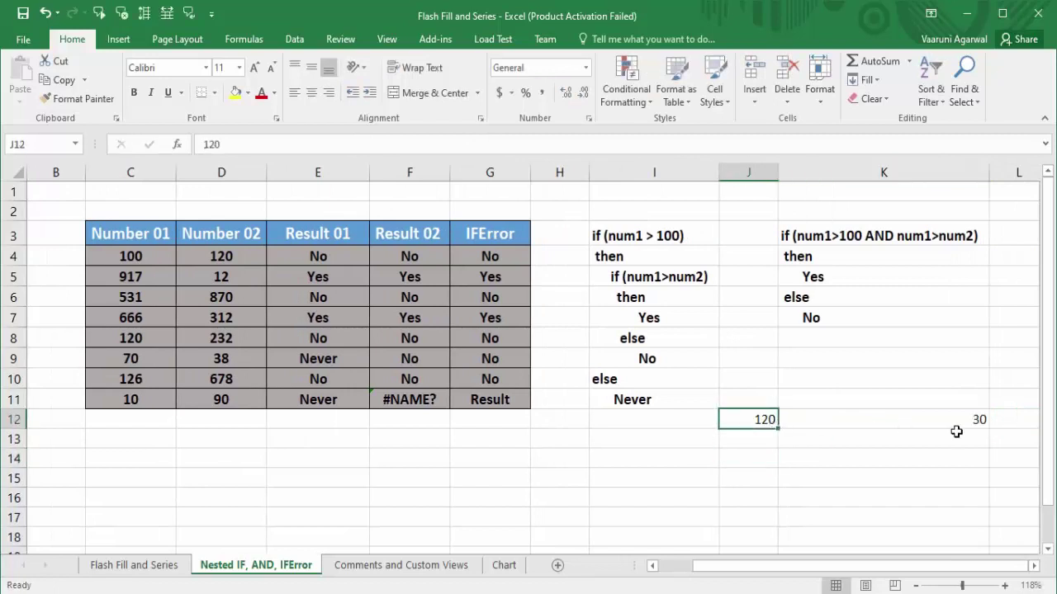
{"action": "left_click", "coordinate": [972, 423]}
{"action": "left_click", "coordinate": [667, 319]}
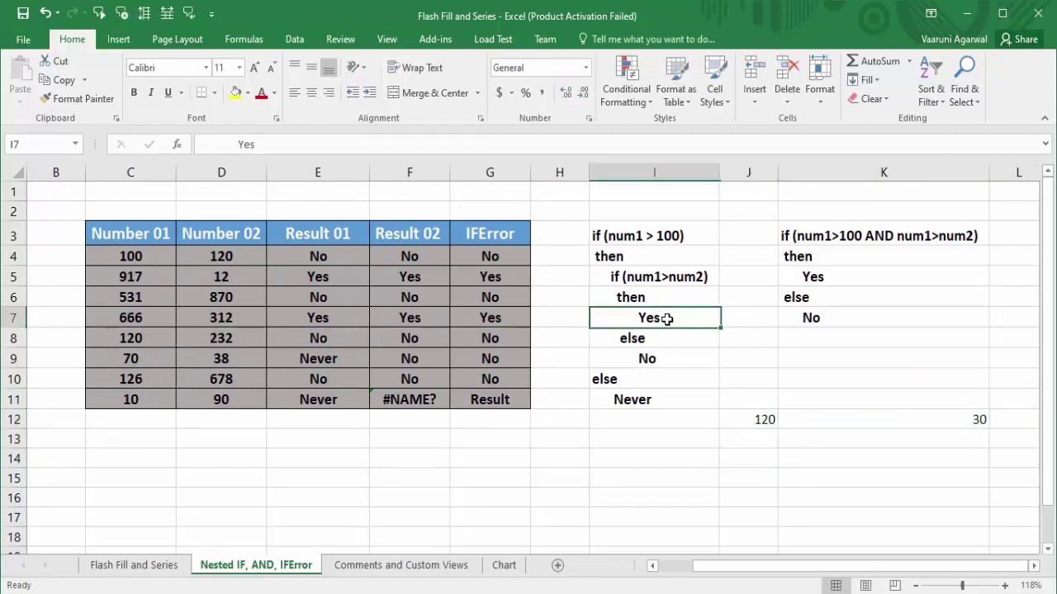
{"action": "left_click", "coordinate": [763, 466]}
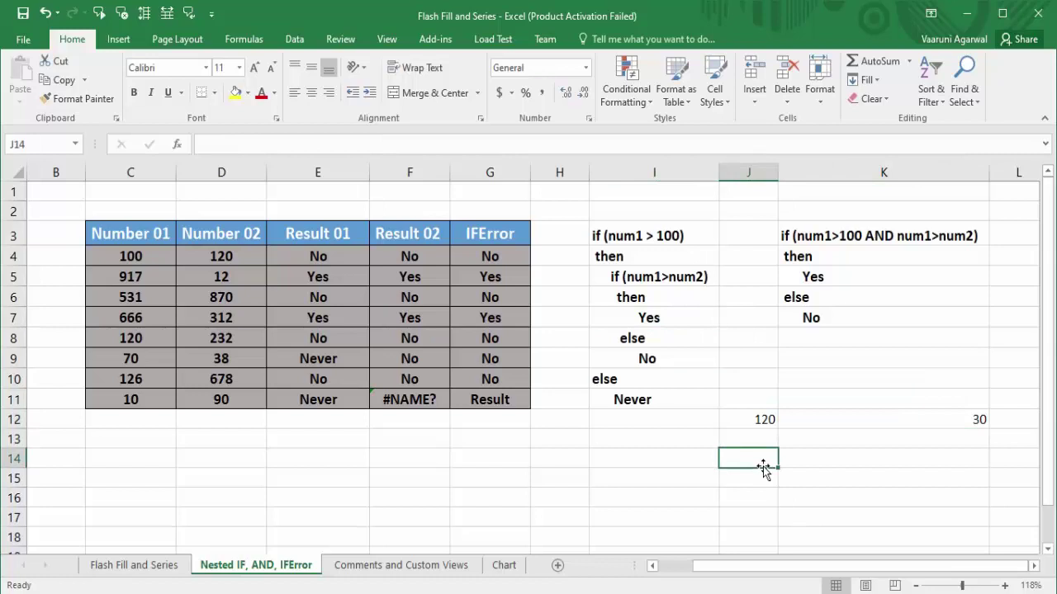
{"action": "type", "text": "Yes"}
{"action": "left_click", "coordinate": [751, 479]}
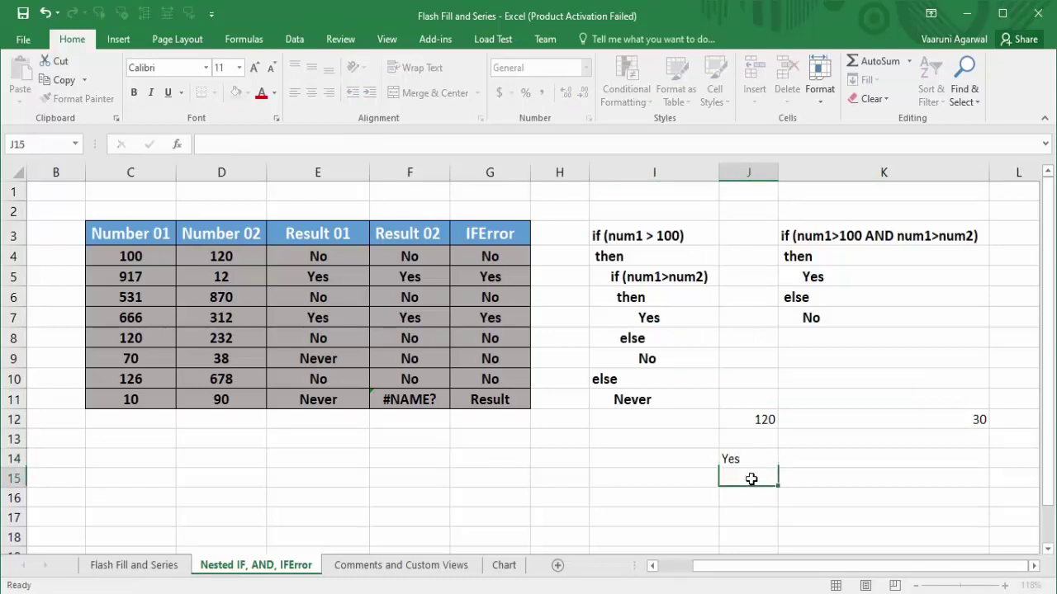
- Change the sample second number in K12 to 130
{"action": "left_click", "coordinate": [767, 421]}
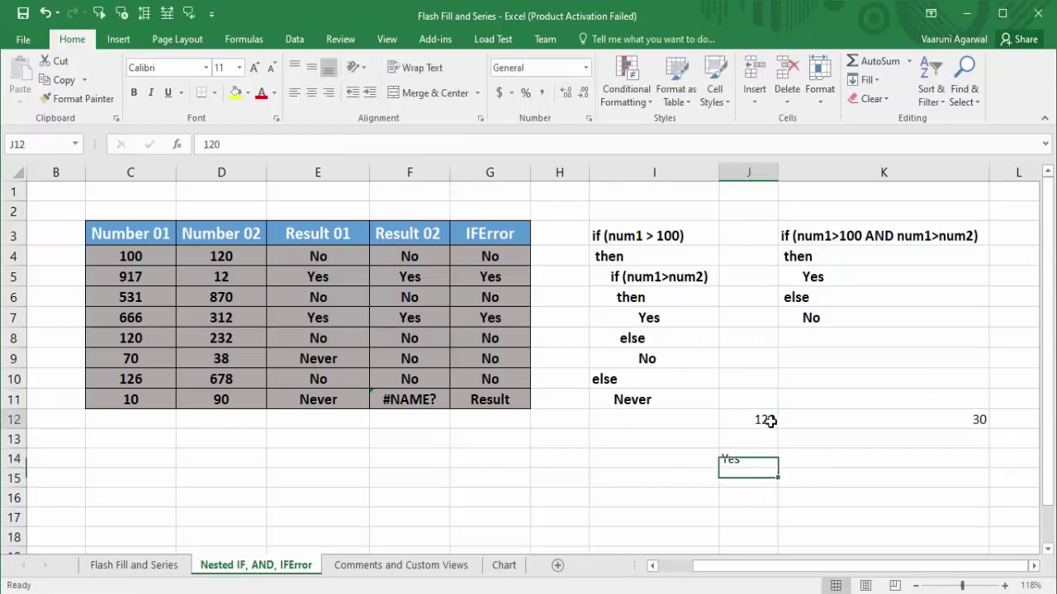
{"action": "double_click", "coordinate": [979, 419]}
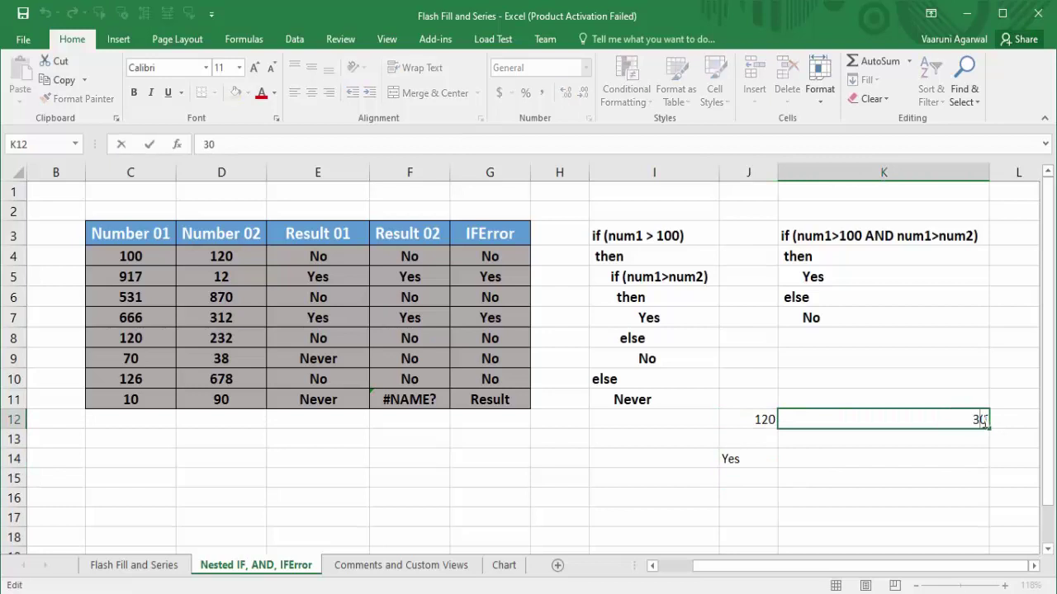
{"action": "key", "text": "Home"}
{"action": "type", "text": "1"}
{"action": "left_click", "coordinate": [972, 431]}
{"action": "left_click", "coordinate": [978, 440]}
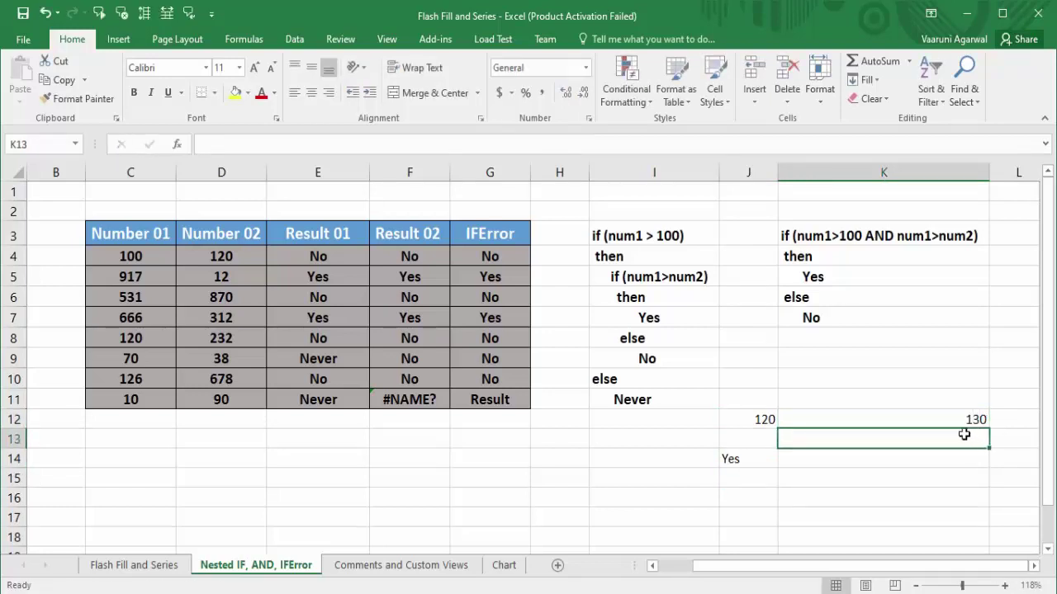
- Compare the sample numbers in J12 and K12 and enter No in J15 as the outcome
{"action": "left_click", "coordinate": [748, 419]}
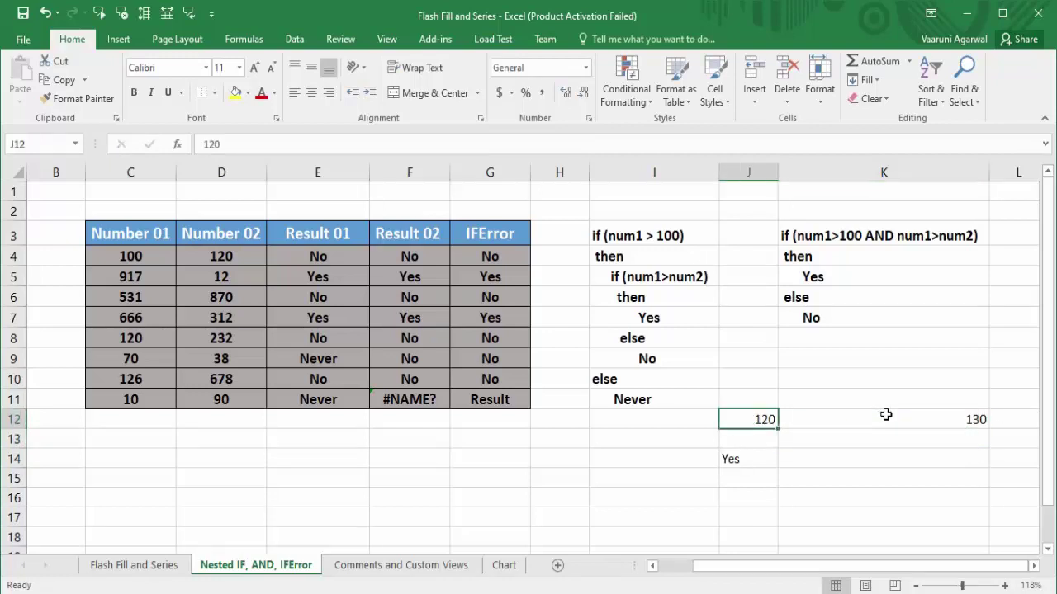
{"action": "left_click", "coordinate": [886, 415], "text": "shift"}
{"action": "left_click", "coordinate": [746, 479]}
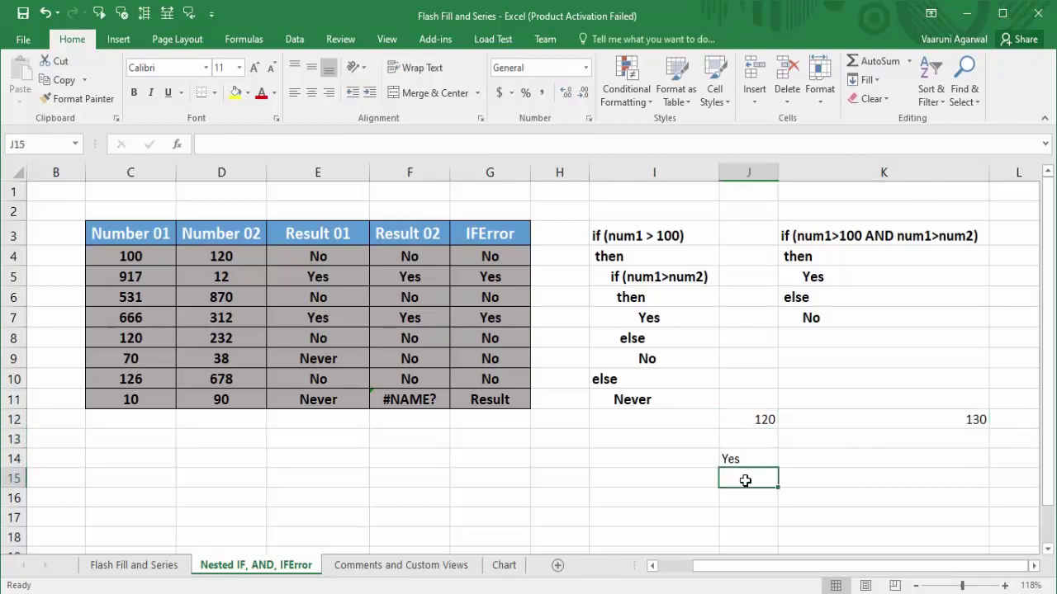
{"action": "type", "text": "No"}
- Enter 30 in I13 as another sample first number and Never in J16 as its outcome
{"action": "left_click", "coordinate": [670, 444]}
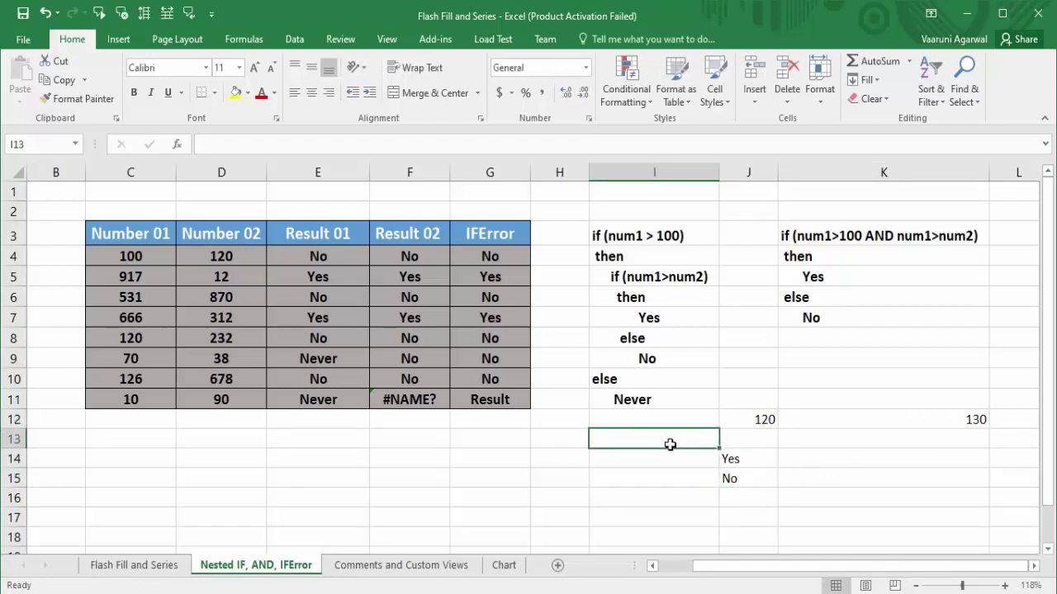
{"action": "type", "text": "30"}
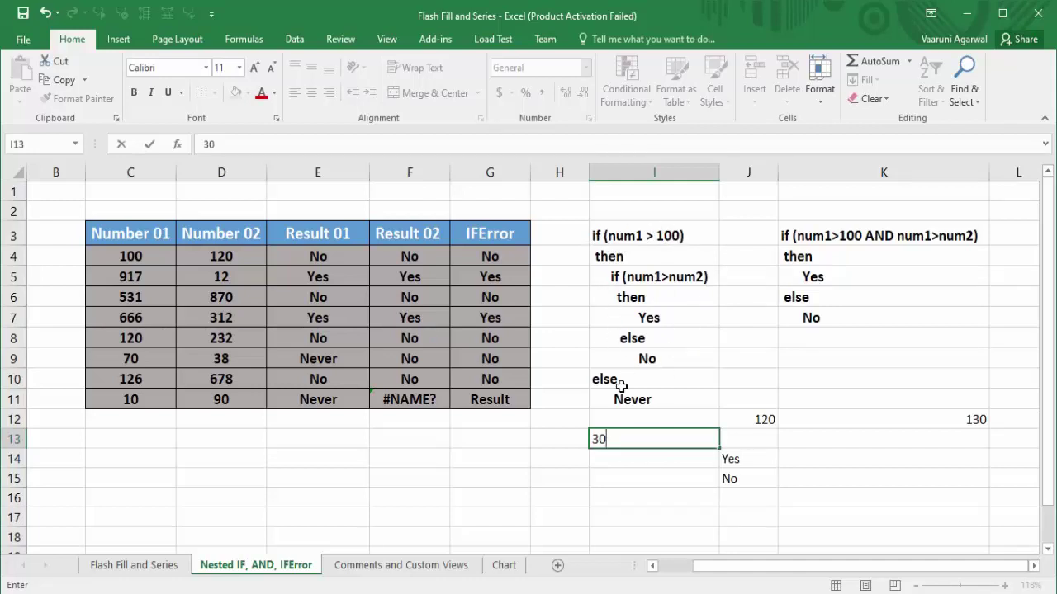
{"action": "left_click", "coordinate": [755, 504]}
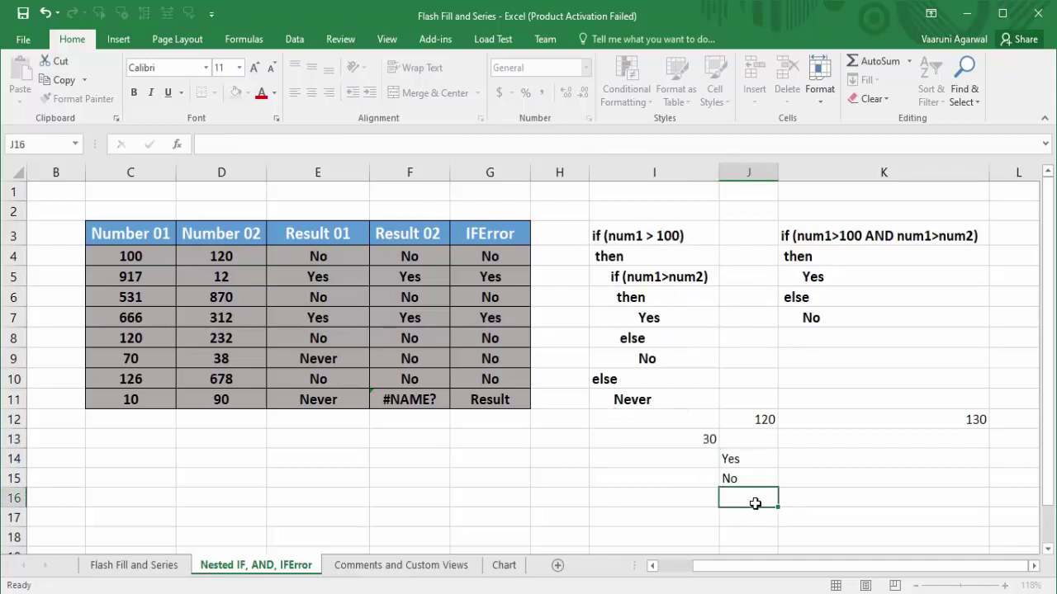
{"action": "type", "text": "Neve"}
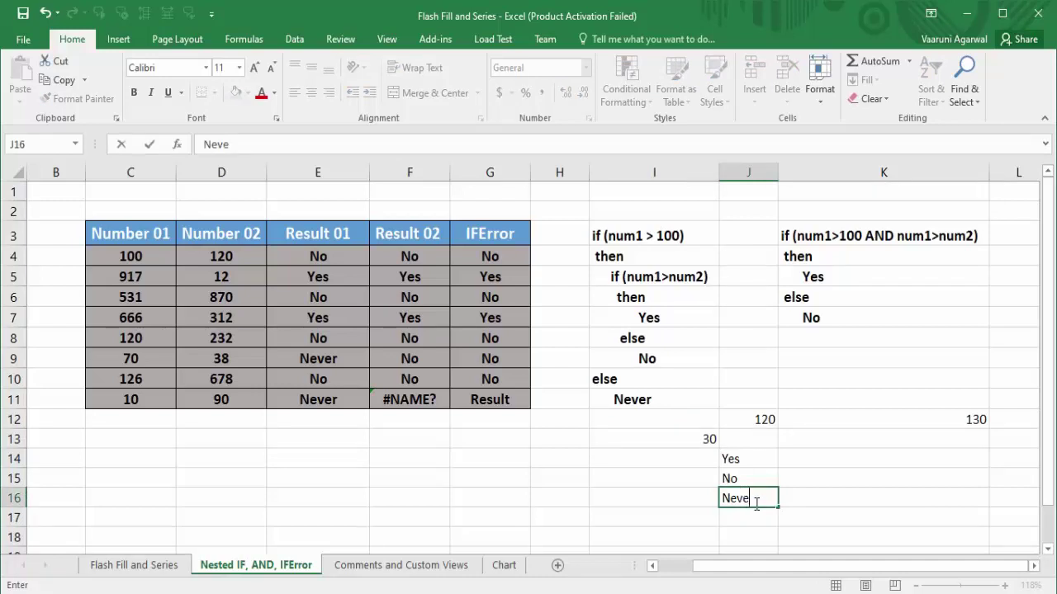
{"action": "type", "text": "r"}
{"action": "left_click", "coordinate": [637, 498]}
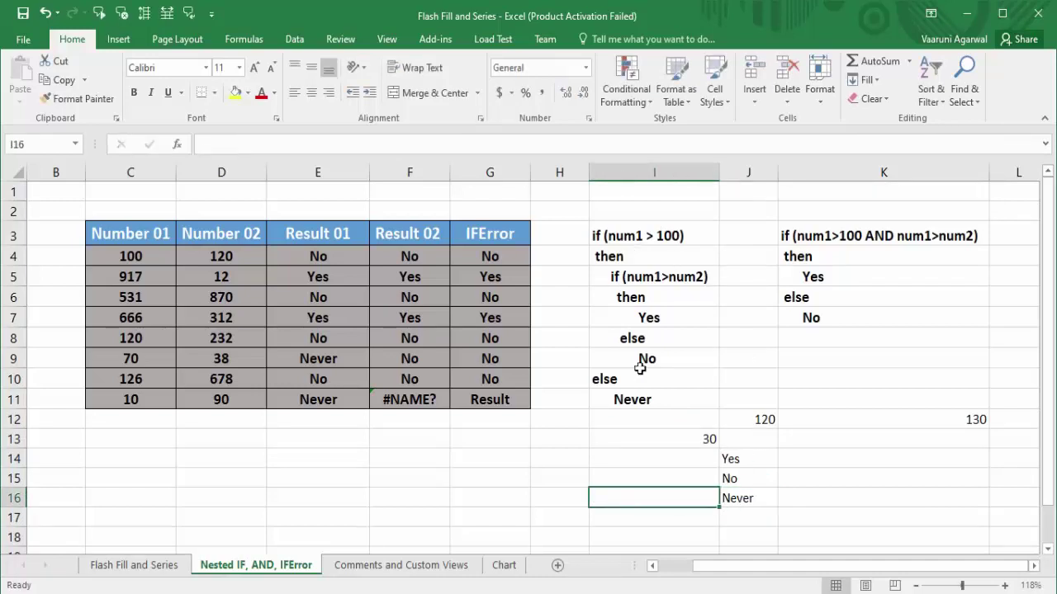
- Clear the existing formulas from the Result 01 column, cells E4:E11
{"action": "left_click_drag", "start_coordinate": [747, 569], "coordinate": [652, 573]}
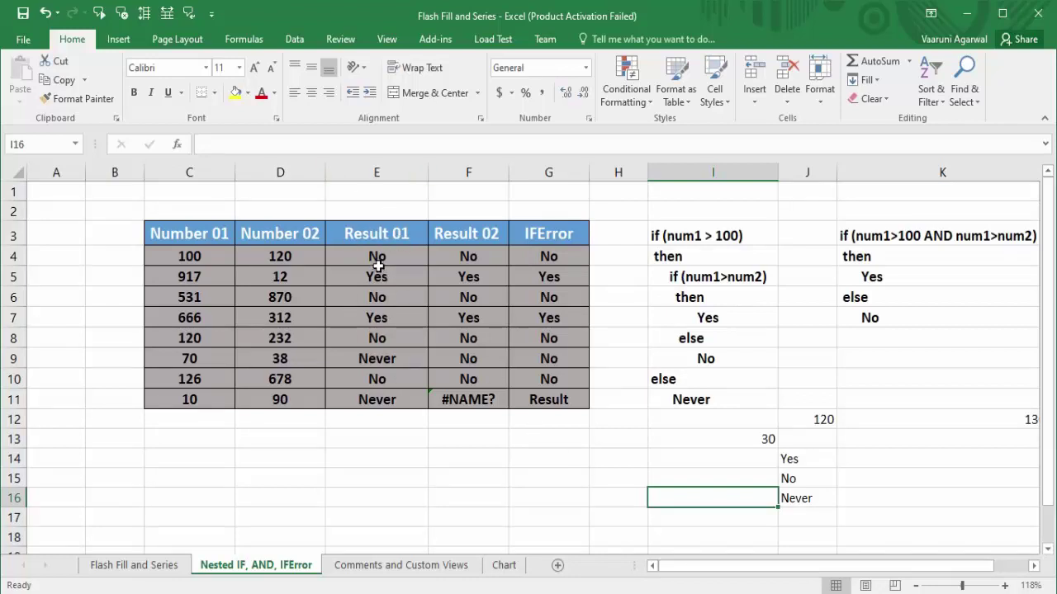
{"action": "left_click", "coordinate": [342, 257]}
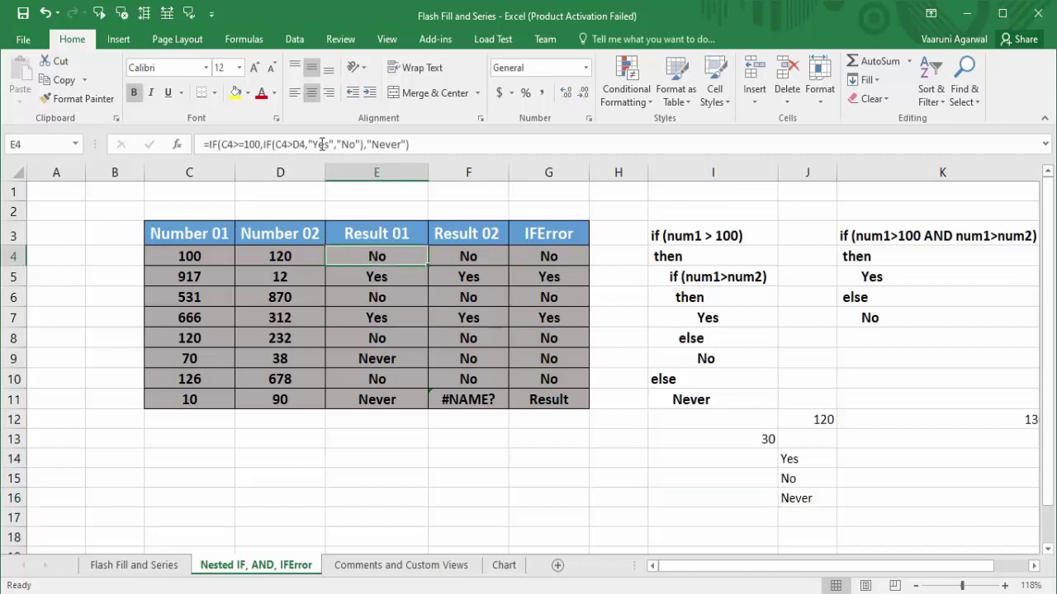
{"action": "left_click_drag", "start_coordinate": [347, 257], "coordinate": [384, 402]}
{"action": "right_click", "coordinate": [390, 310]}
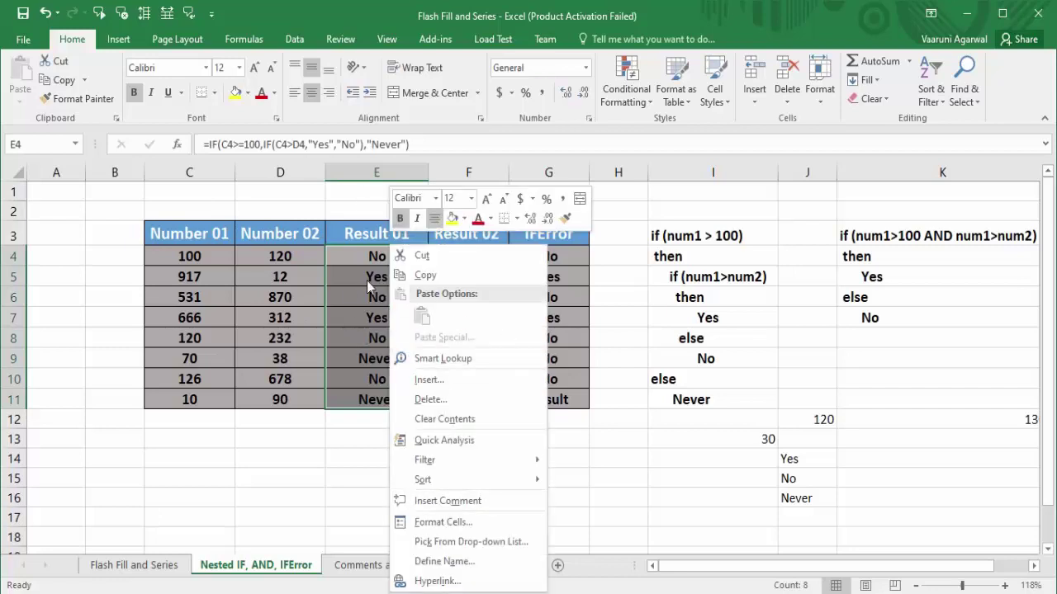
{"action": "left_click", "coordinate": [453, 419]}
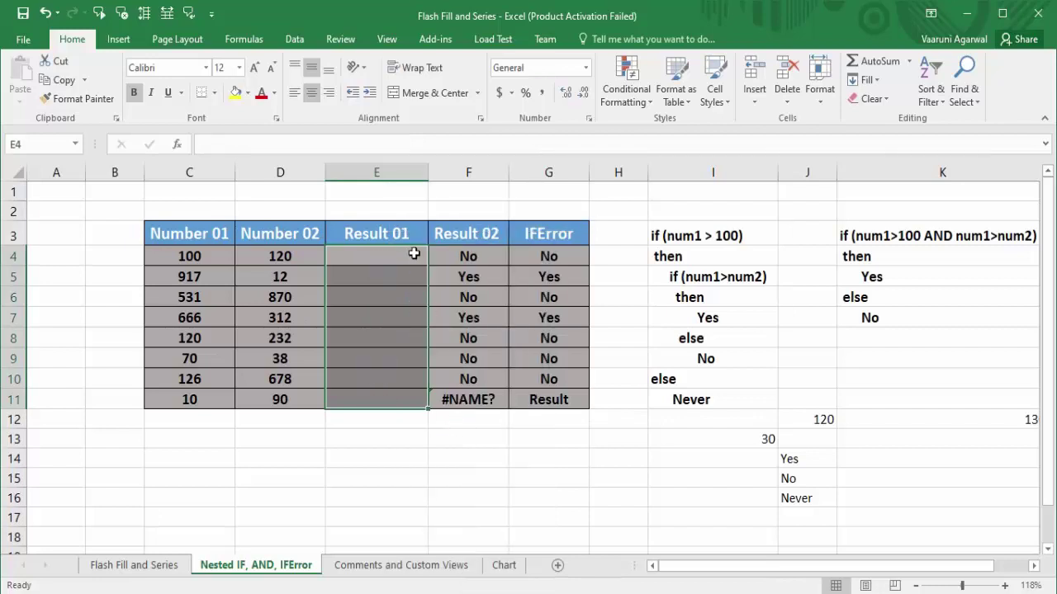
- Begin an IF formula in E4 that tests whether the first number is above 100, =if(C4>100,
{"action": "left_click", "coordinate": [402, 256]}
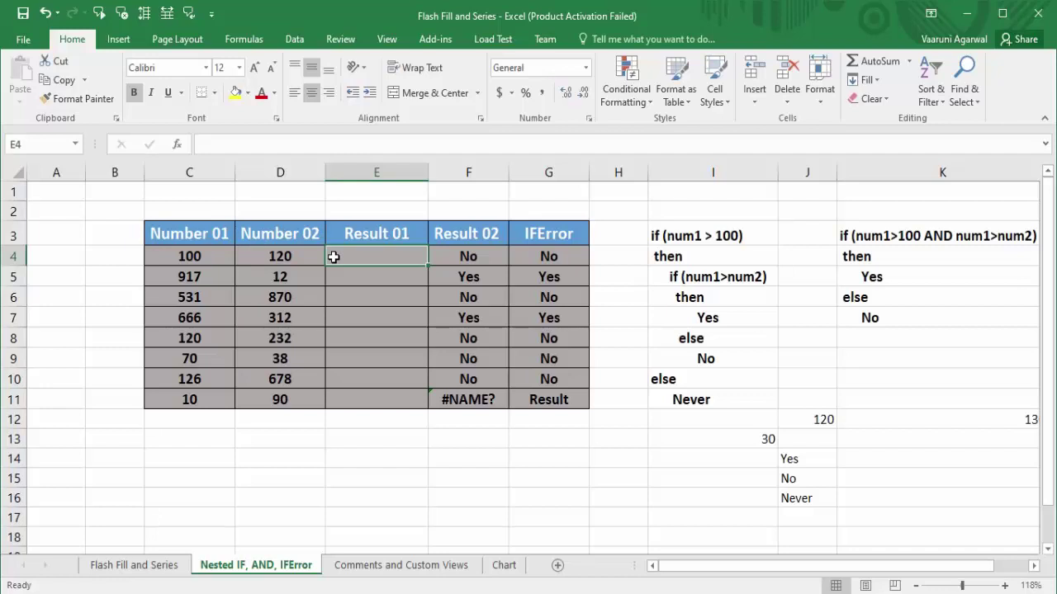
{"action": "type", "text": "="}
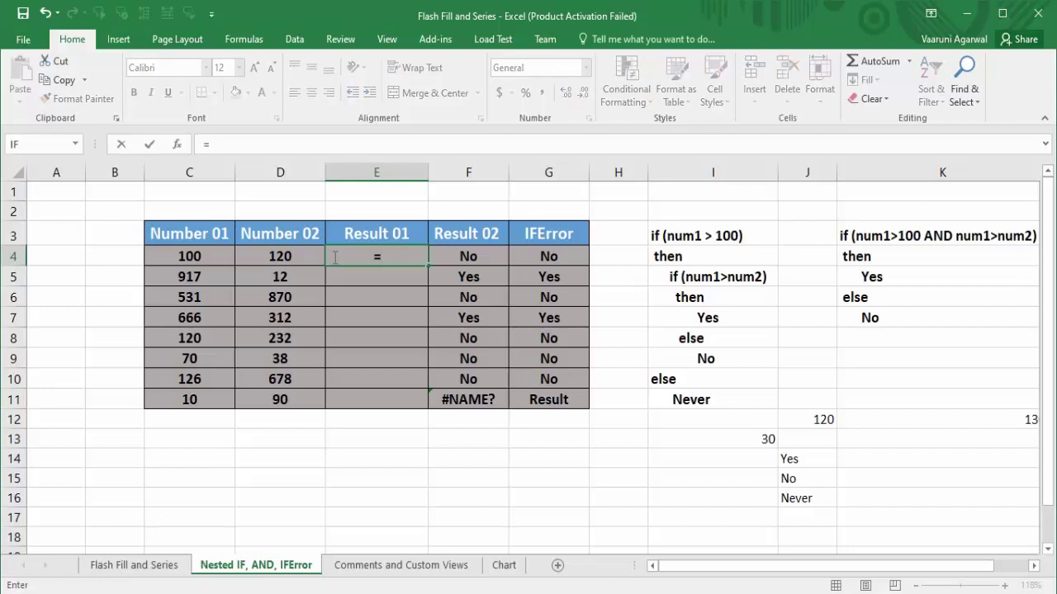
{"action": "type", "text": "if"}
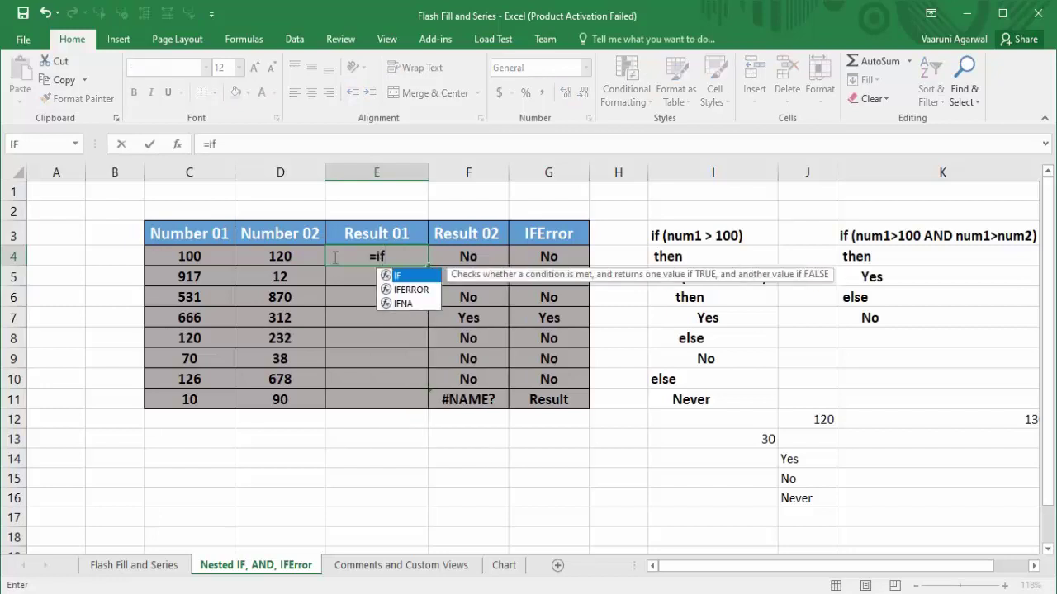
{"action": "type", "text": "("}
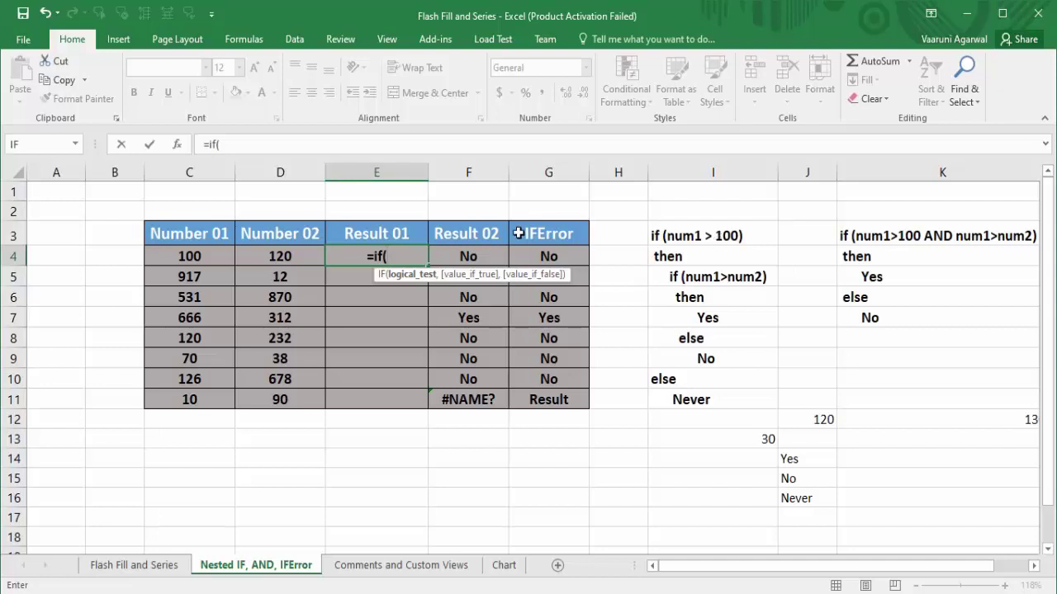
{"action": "left_click", "coordinate": [207, 261]}
{"action": "type", "text": ">100"}
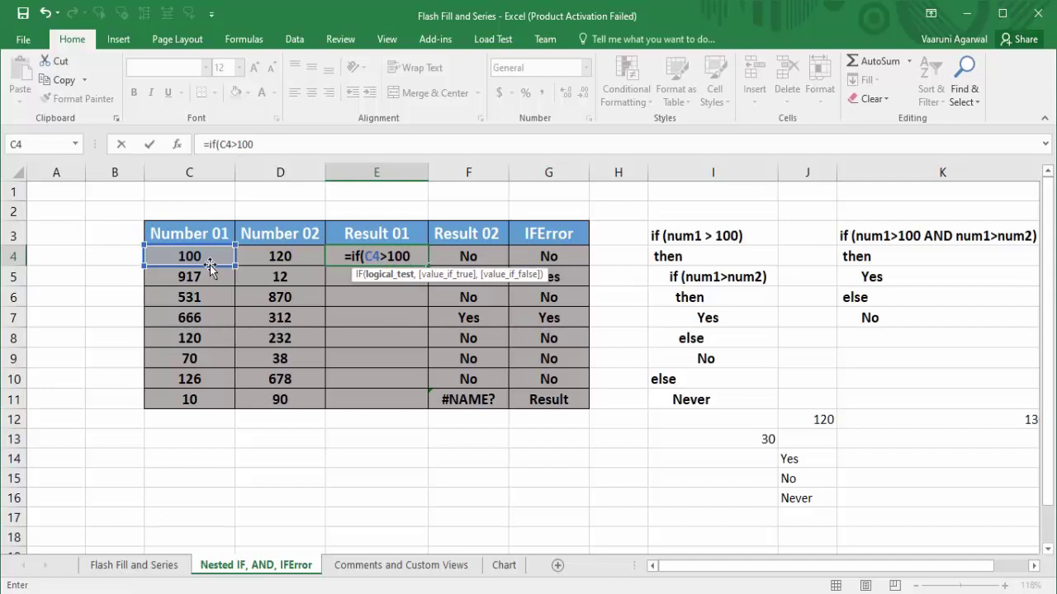
{"action": "type", "text": ","}
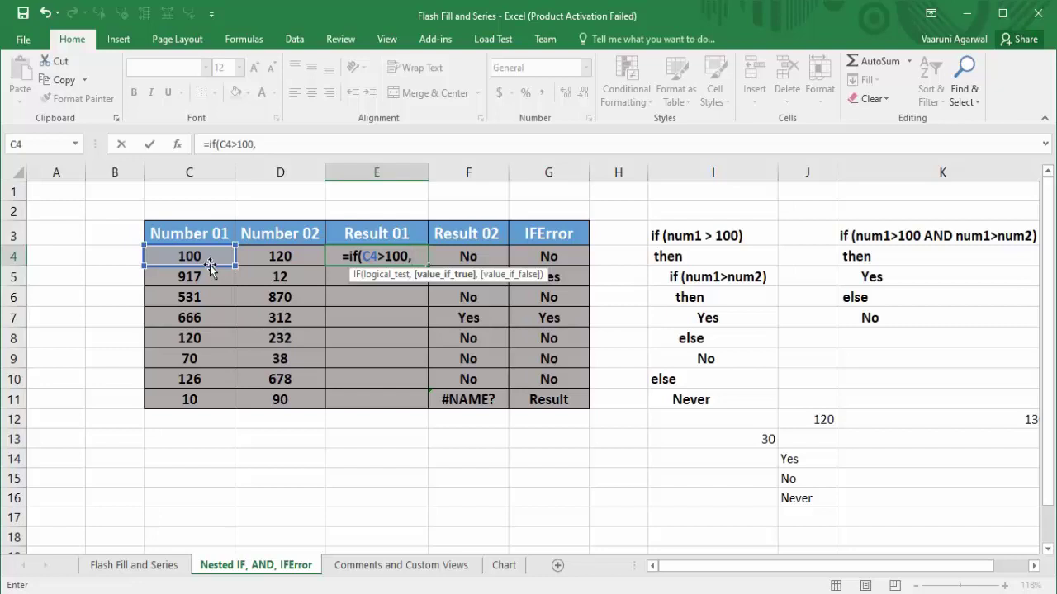
- Nest a second IF as the value if true in the E4 formula, with the closed test if(C4>D4)
{"action": "type", "text": "if"}
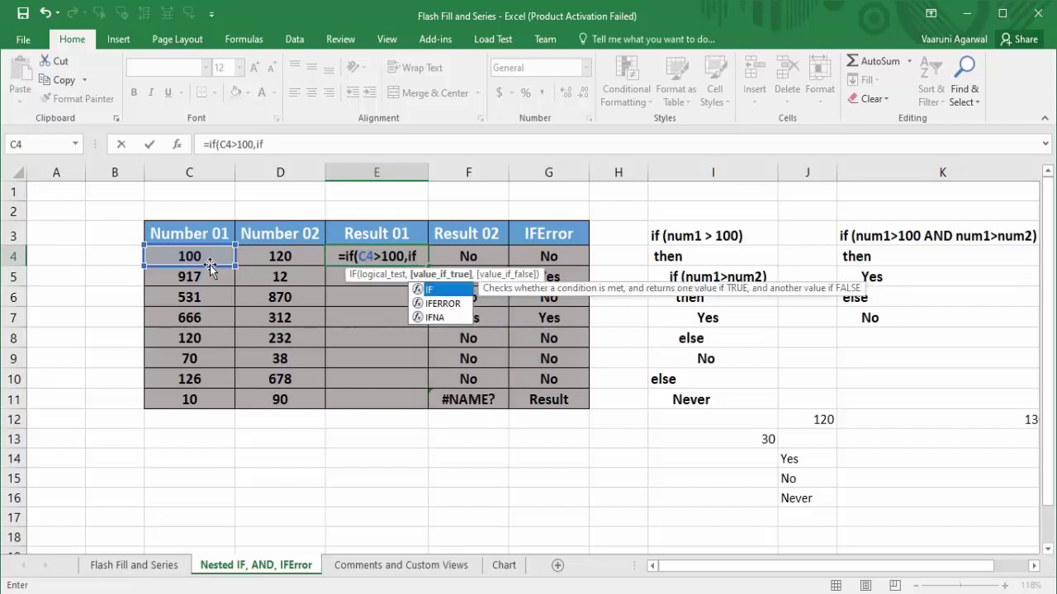
{"action": "type", "text": "("}
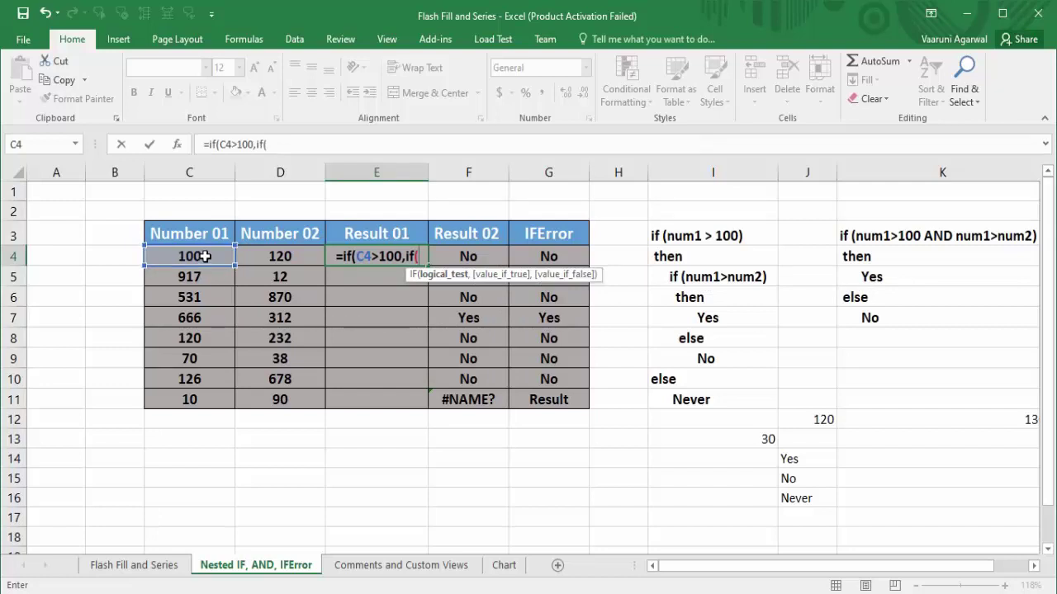
{"action": "left_click", "coordinate": [211, 264]}
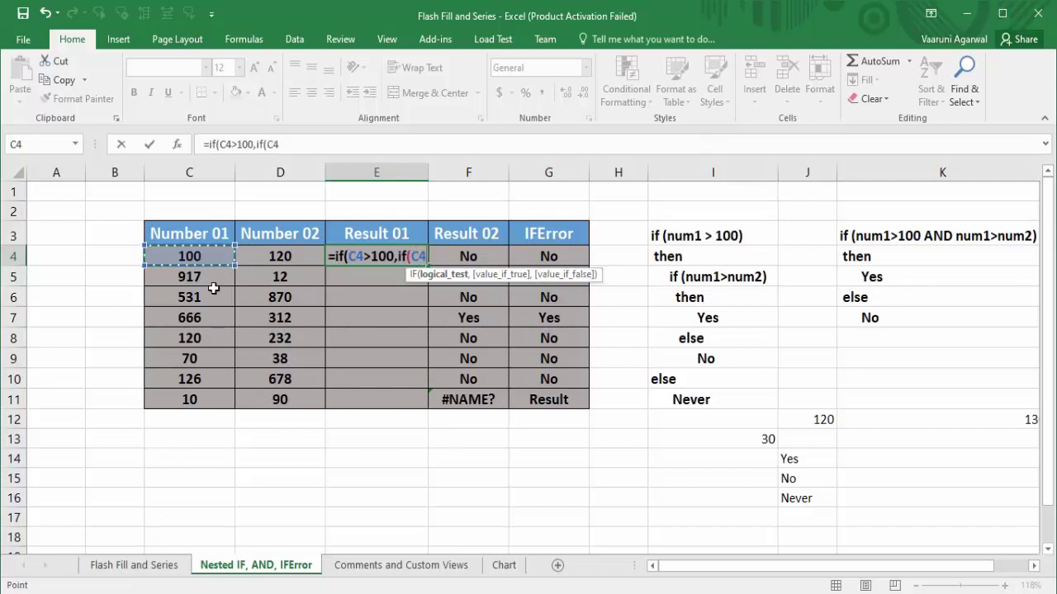
{"action": "type", "text": ">"}
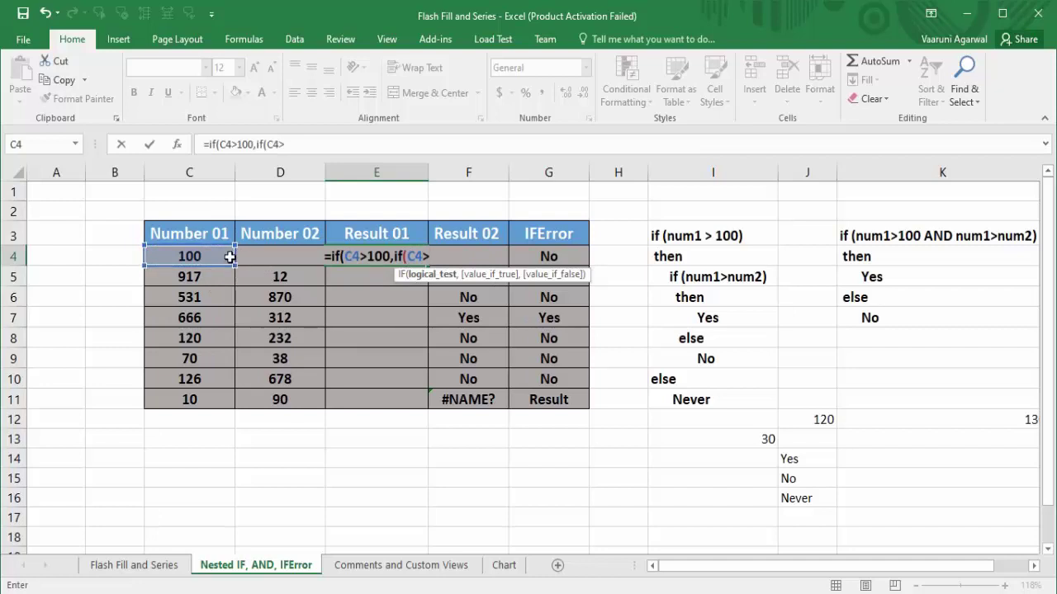
{"action": "type", "text": "D4"}
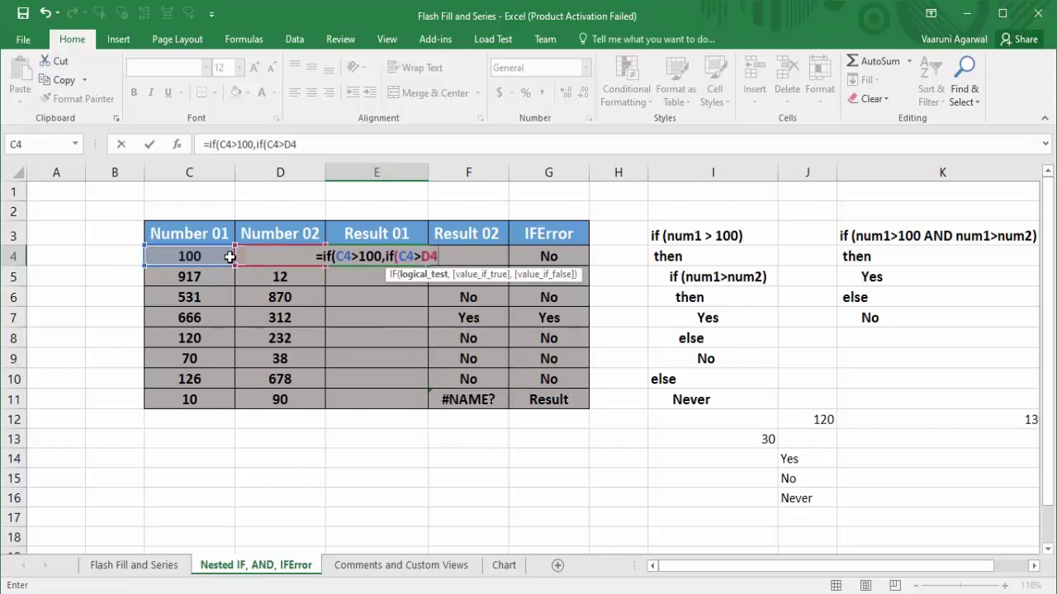
{"action": "type", "text": ")"}
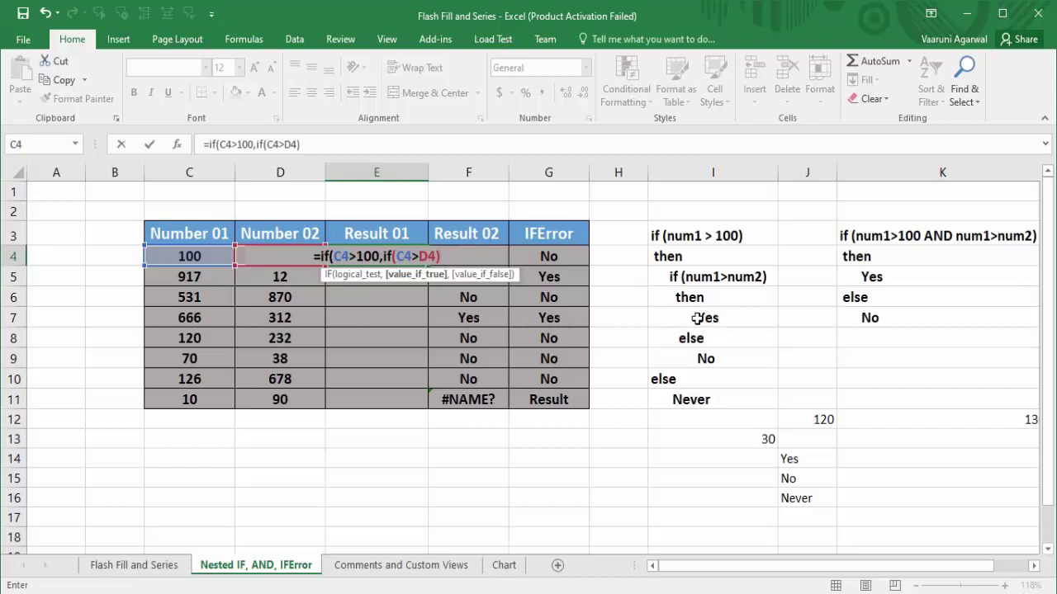
- Add "Yes", "No" and "Never" as the outcomes in the E4 formula, close it and try to enter it
{"action": "type", "text": ",\"Yes"}
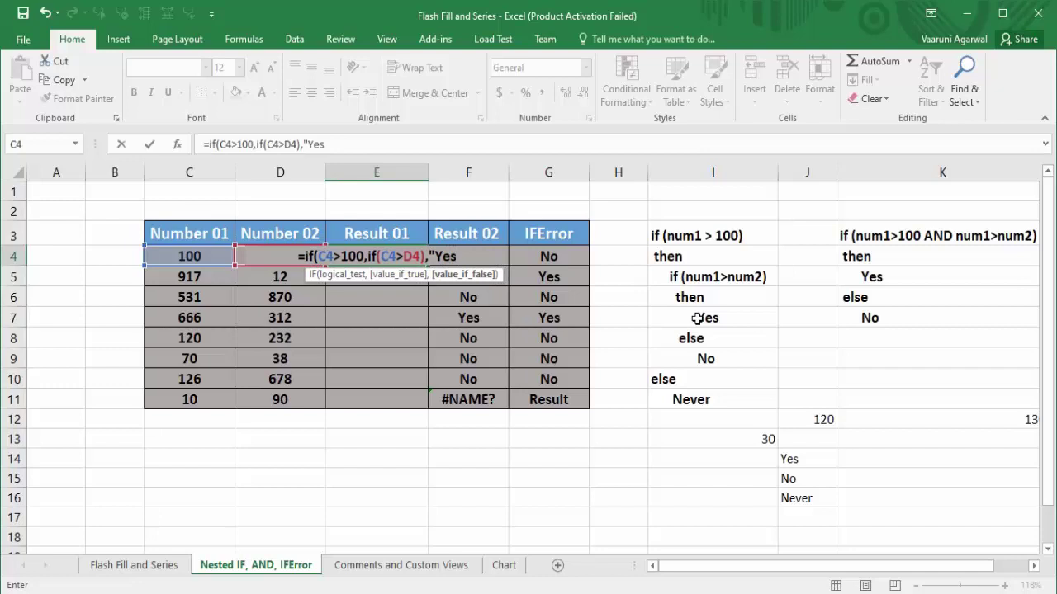
{"action": "type", "text": "\","}
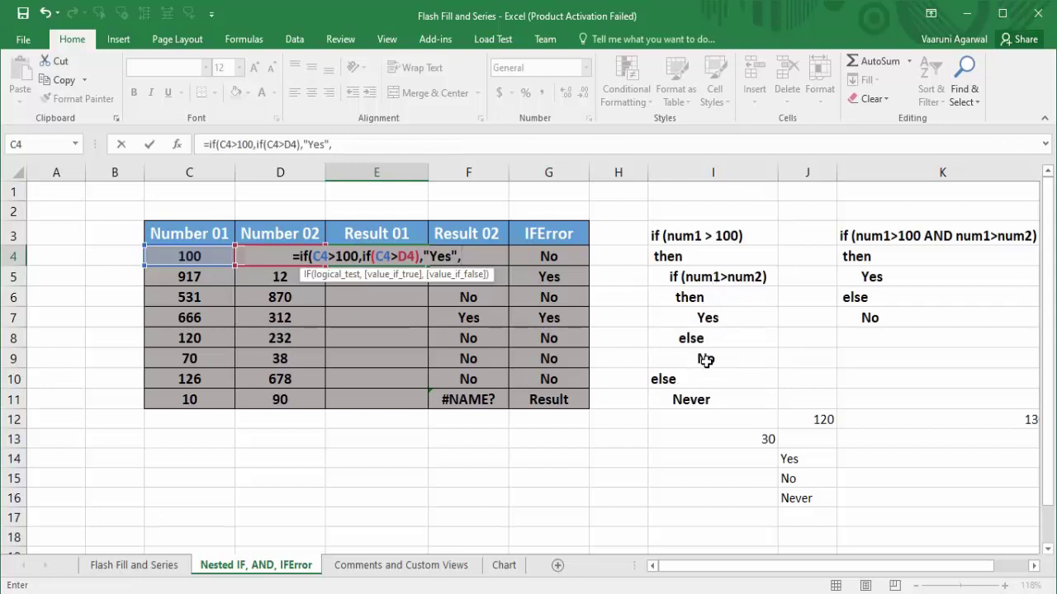
{"action": "type", "text": "\"n"}
{"action": "key", "text": "BackSpace"}
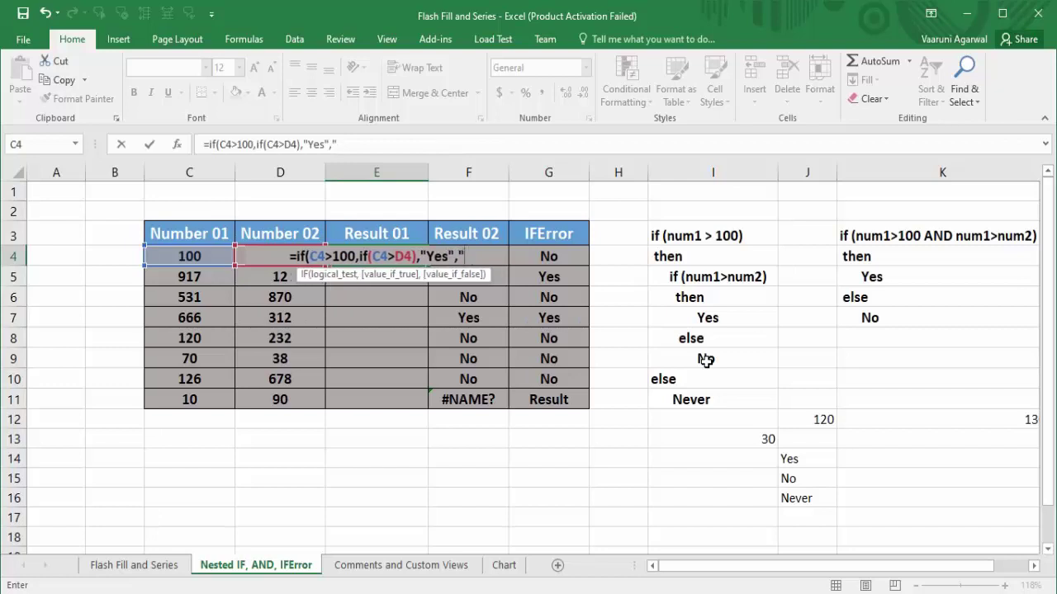
{"action": "type", "text": "No\""}
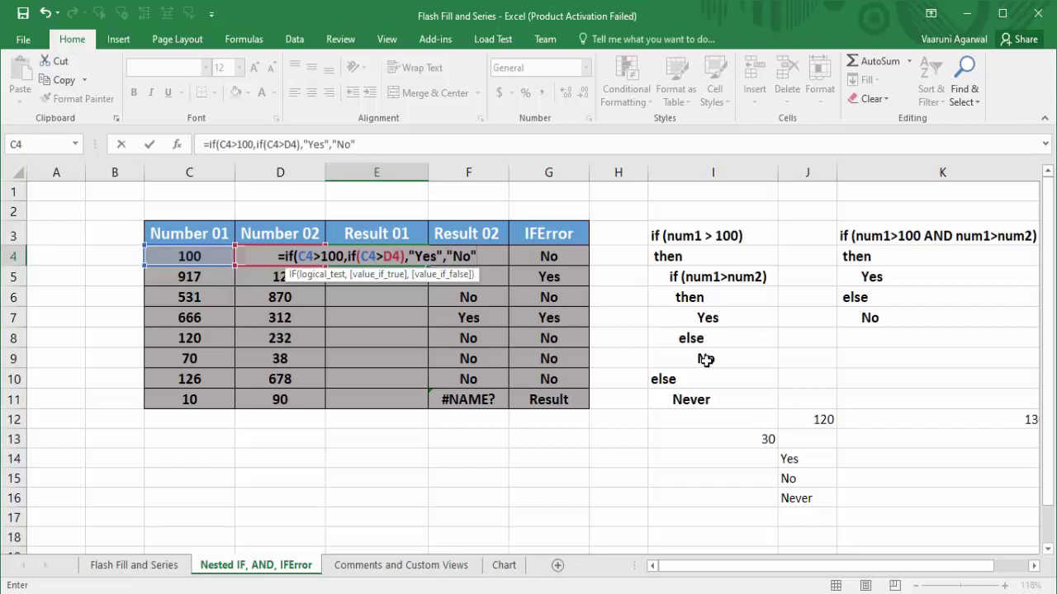
{"action": "type", "text": ","}
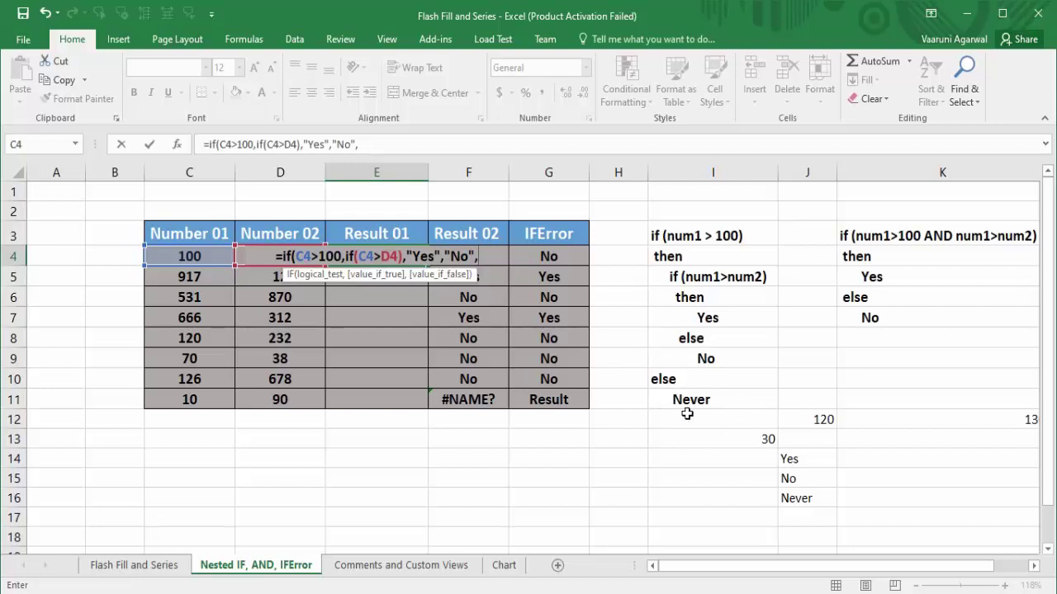
{"action": "type", "text": "\"Ne"}
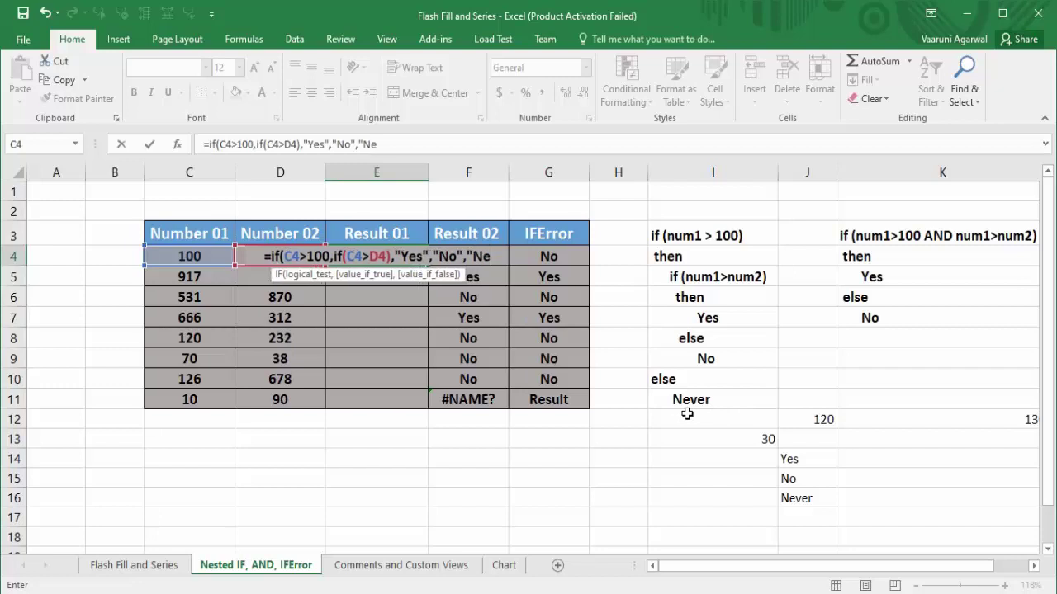
{"action": "type", "text": "ver\")"}
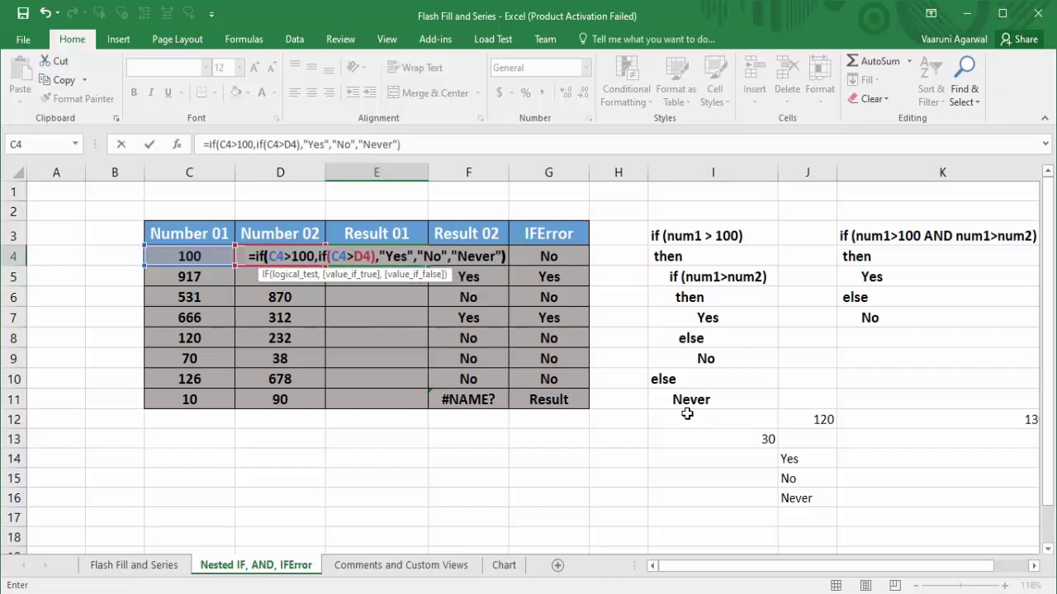
{"action": "key", "text": "Return"}
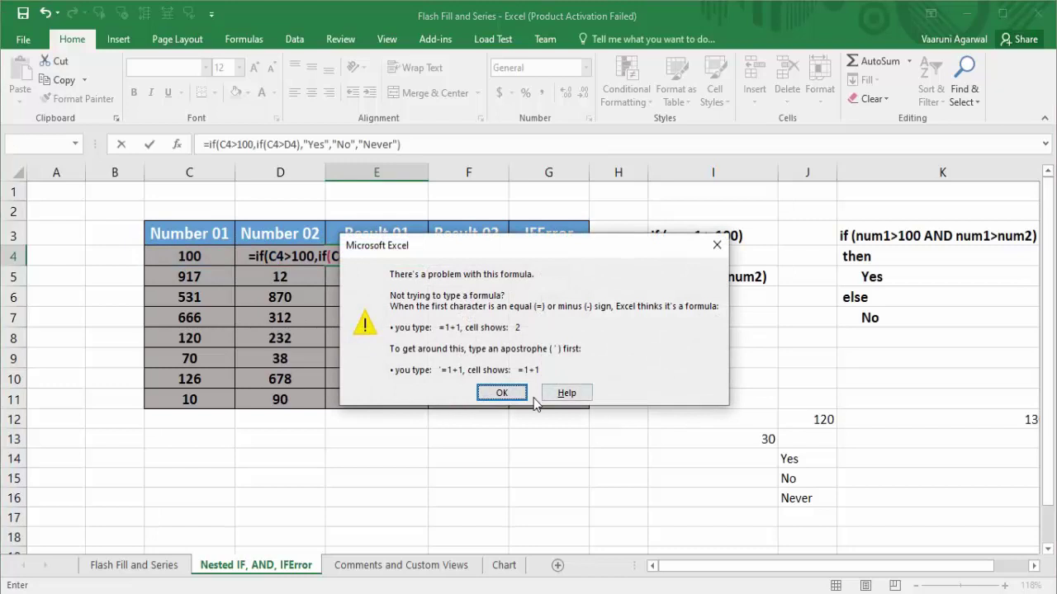
{"action": "key", "text": "Return"}
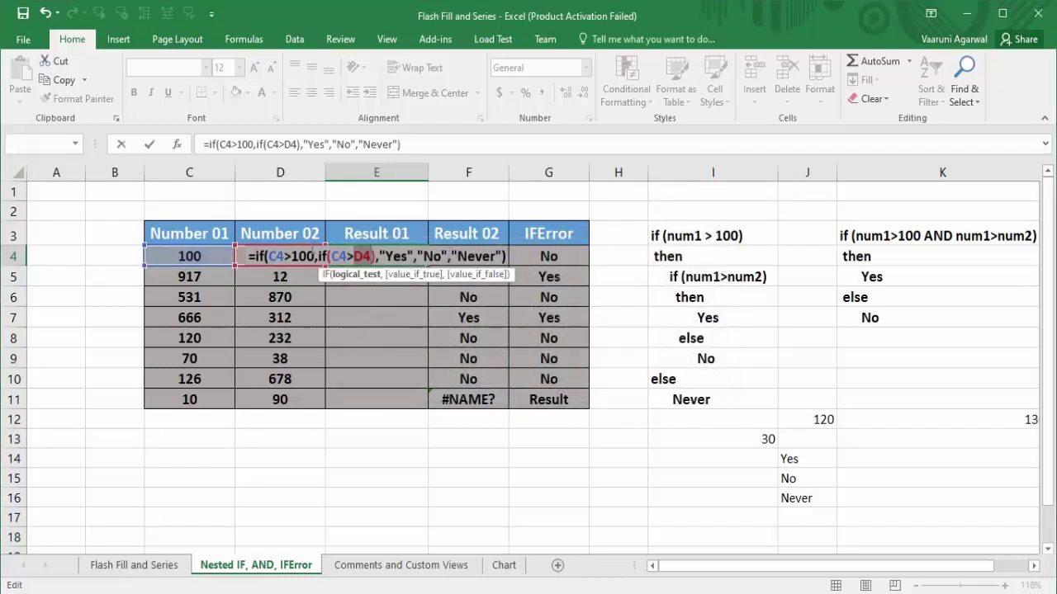
- Try to enclose the nested IF in parentheses, opening before the inner if and closing after "No", ahead of "Never"
{"action": "left_click", "coordinate": [319, 257]}
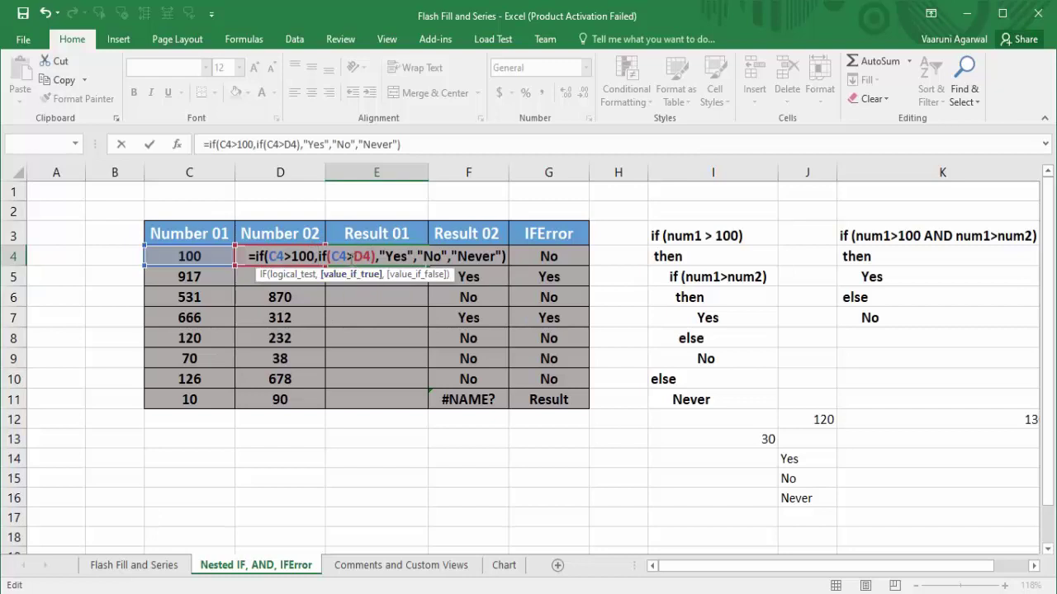
{"action": "type", "text": "("}
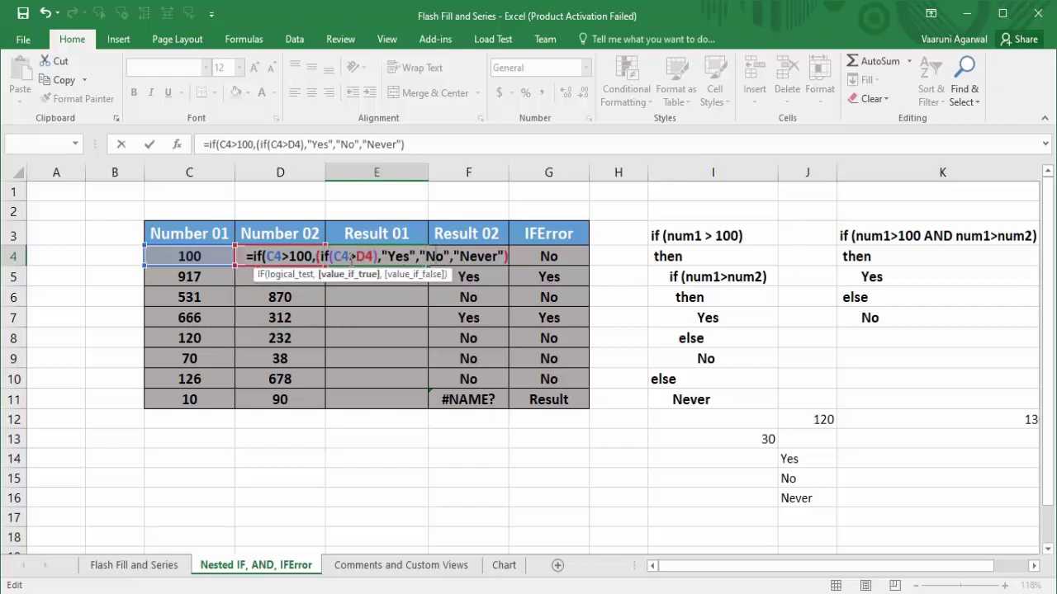
{"action": "key", "text": "BackSpace"}
{"action": "type", "text": ")"}
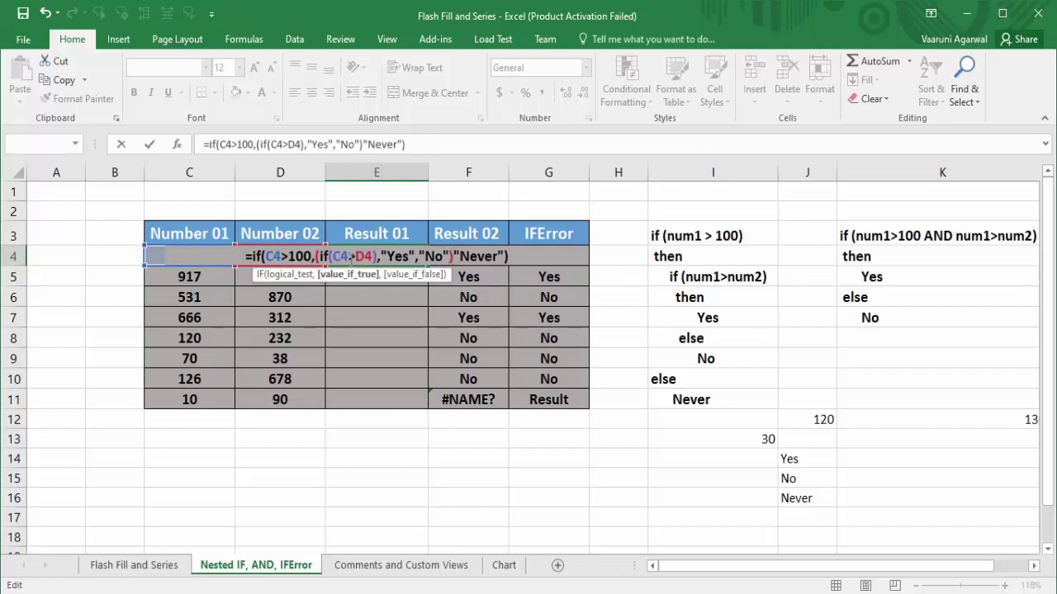
{"action": "type", "text": ","}
{"action": "key", "text": "Return"}
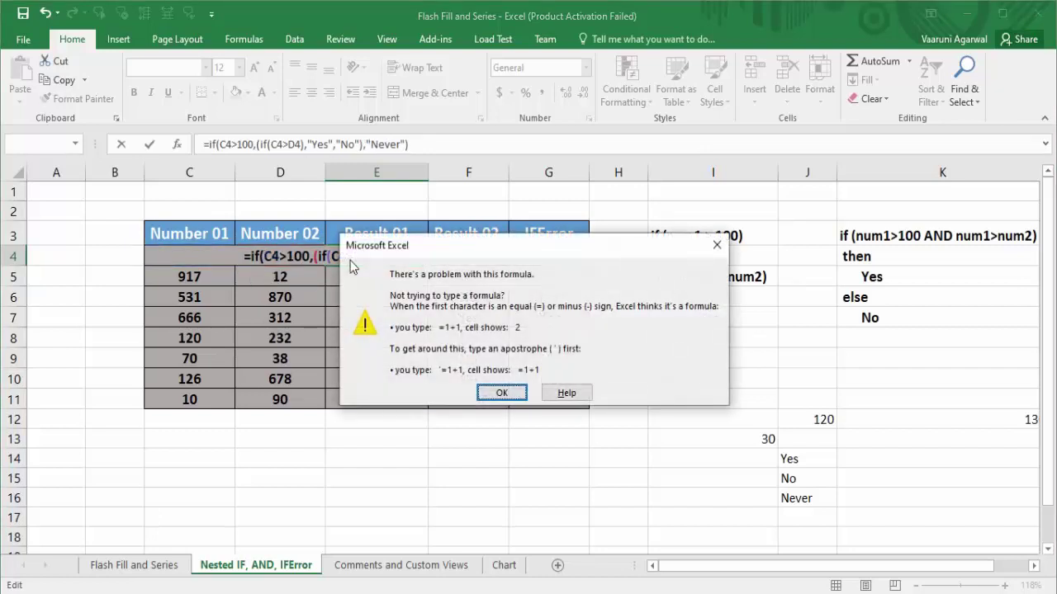
{"action": "left_click", "coordinate": [501, 392]}
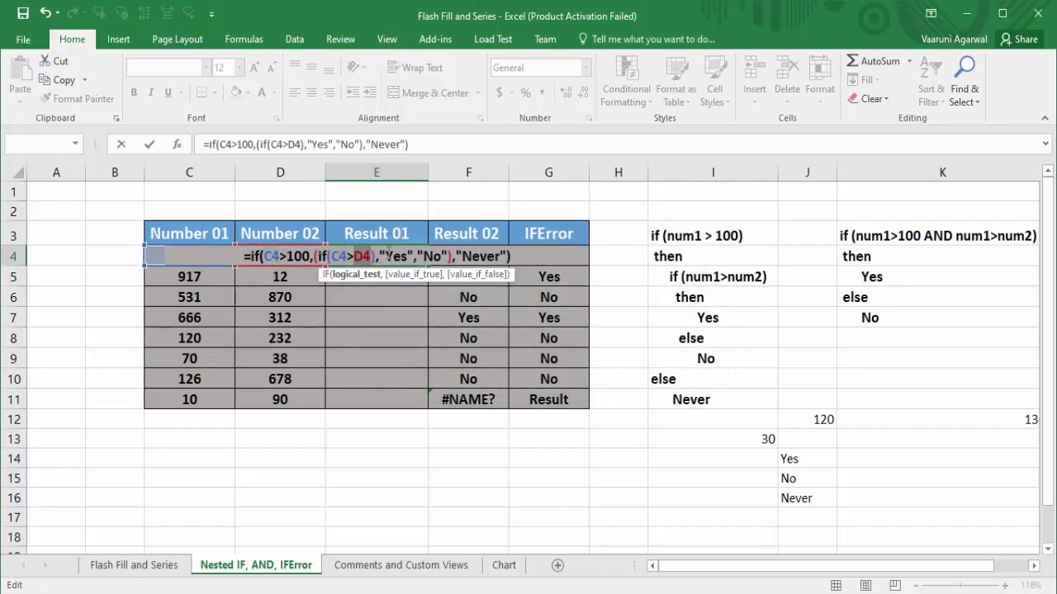
- Remove the parenthesis after D4 and the extra one before the inner if, and enter the corrected nested IF formula in E4
{"action": "left_click", "coordinate": [378, 257]}
{"action": "key", "text": "BackSpace"}
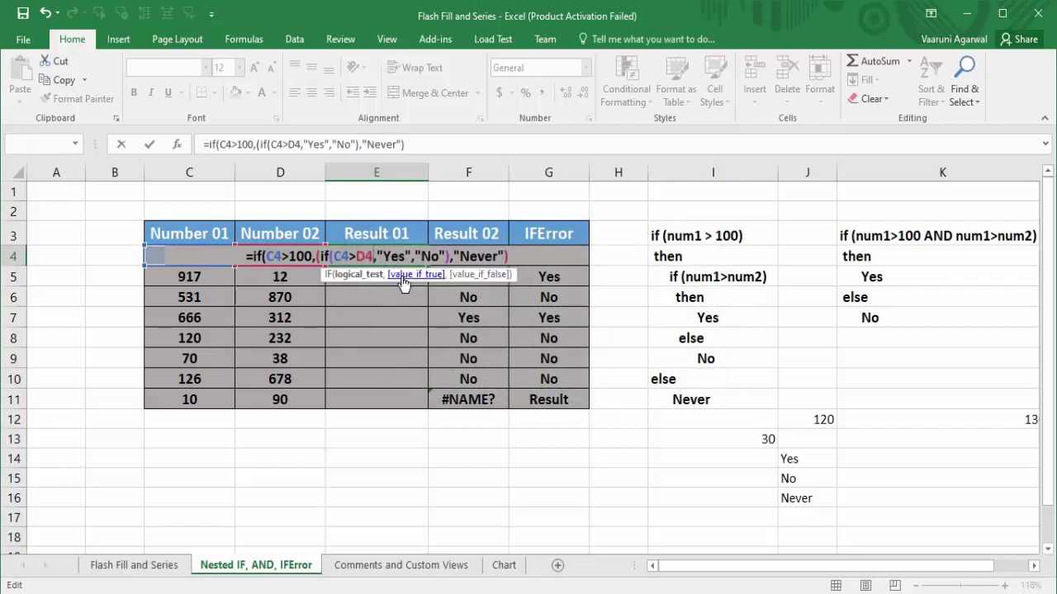
{"action": "key", "text": "Left"}
{"action": "key", "text": "Left"}
{"action": "key", "text": "Left"}
{"action": "key", "text": "Left"}
{"action": "key", "text": "Left"}
{"action": "key", "text": "Left"}
{"action": "key", "text": "Left"}
{"action": "key", "text": "Left"}
{"action": "key", "text": "BackSpace"}
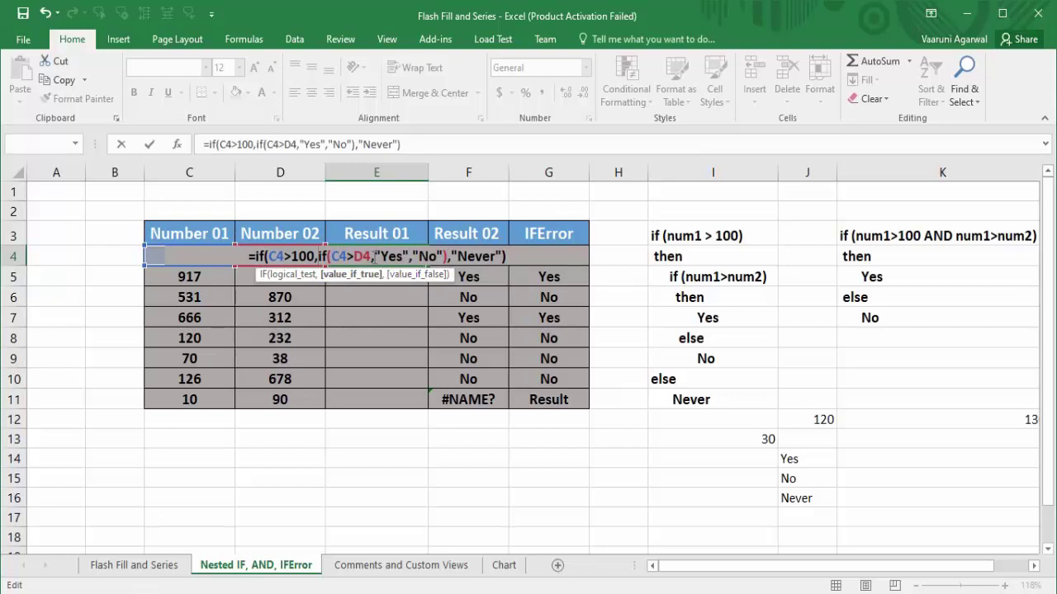
{"action": "key", "text": "Return"}
- Fill the nested IF formula from E4 down through E11 in the Result 01 column
{"action": "left_click", "coordinate": [382, 256]}
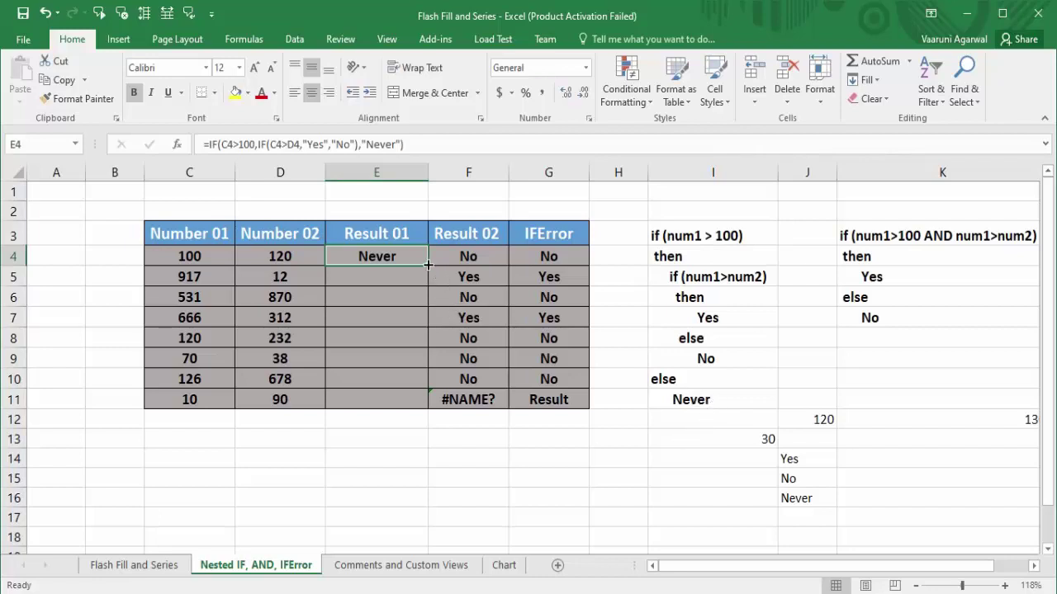
{"action": "left_click_drag", "start_coordinate": [427, 266], "coordinate": [430, 406]}
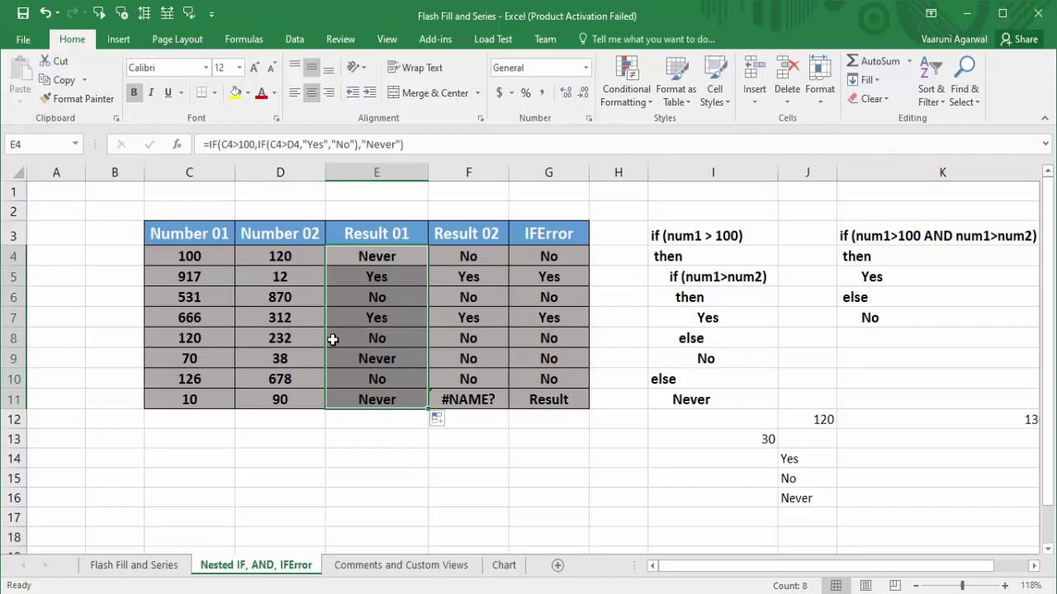
- Review the parts of the E4 formula: the C4>100 test, the nested IF comparing C4 with D4, and the "Never" outcome
{"action": "left_click_drag", "start_coordinate": [420, 146], "coordinate": [255, 144]}
{"action": "left_click", "coordinate": [441, 141]}
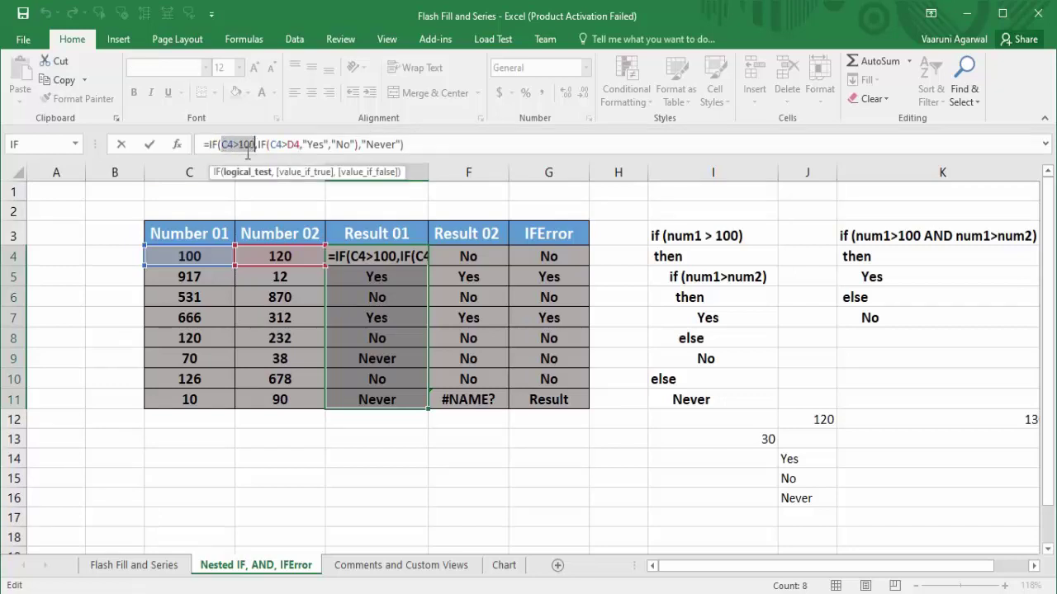
{"action": "left_click_drag", "start_coordinate": [257, 145], "coordinate": [303, 146]}
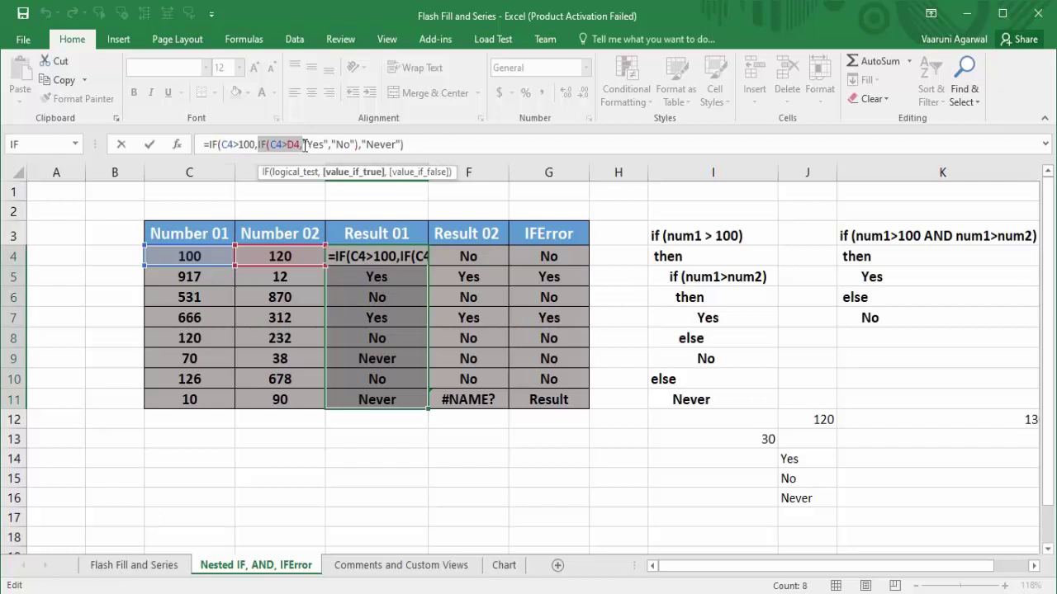
{"action": "left_click", "coordinate": [287, 145]}
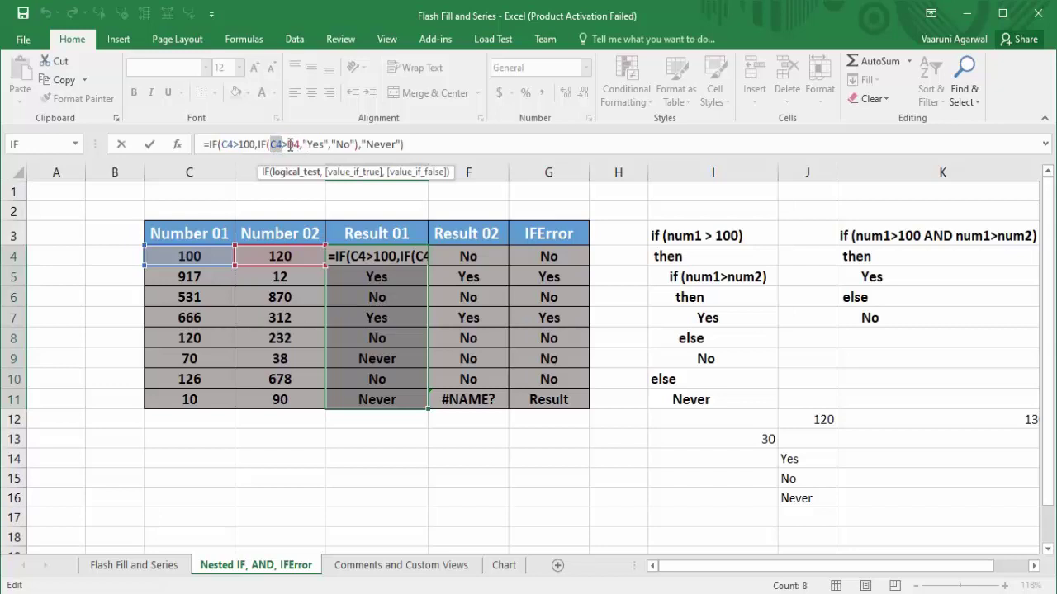
{"action": "left_click_drag", "start_coordinate": [286, 145], "coordinate": [259, 145]}
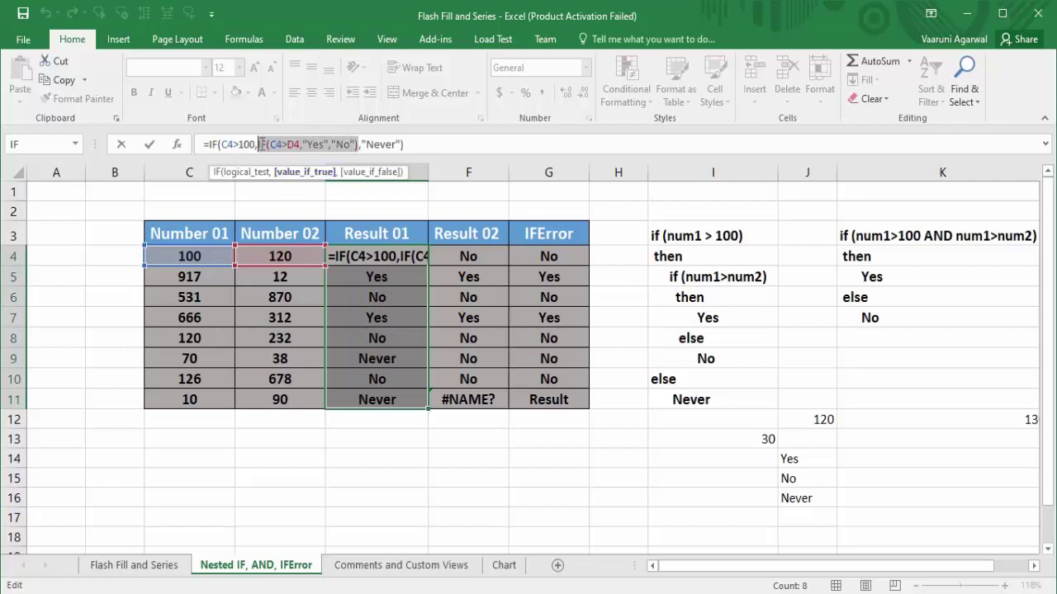
{"action": "left_click", "coordinate": [361, 145]}
{"action": "left_click_drag", "start_coordinate": [363, 146], "coordinate": [402, 145]}
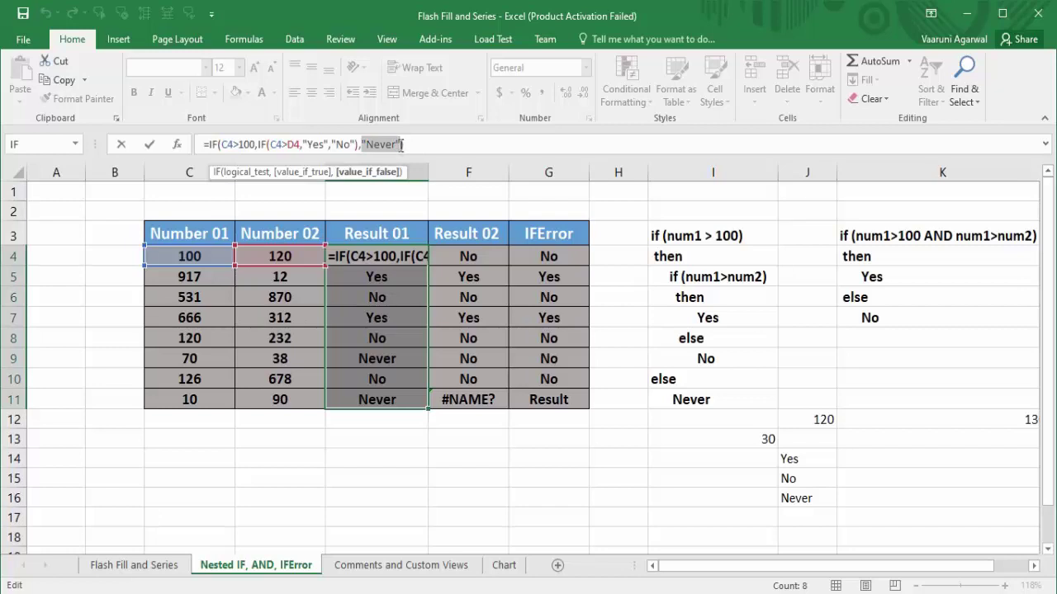
- Finish editing the E4 formula with its closing parenthesis, and inspect the Result 02 formulas in F4 and F11
{"action": "left_click", "coordinate": [419, 146]}
{"action": "type", "text": ")"}
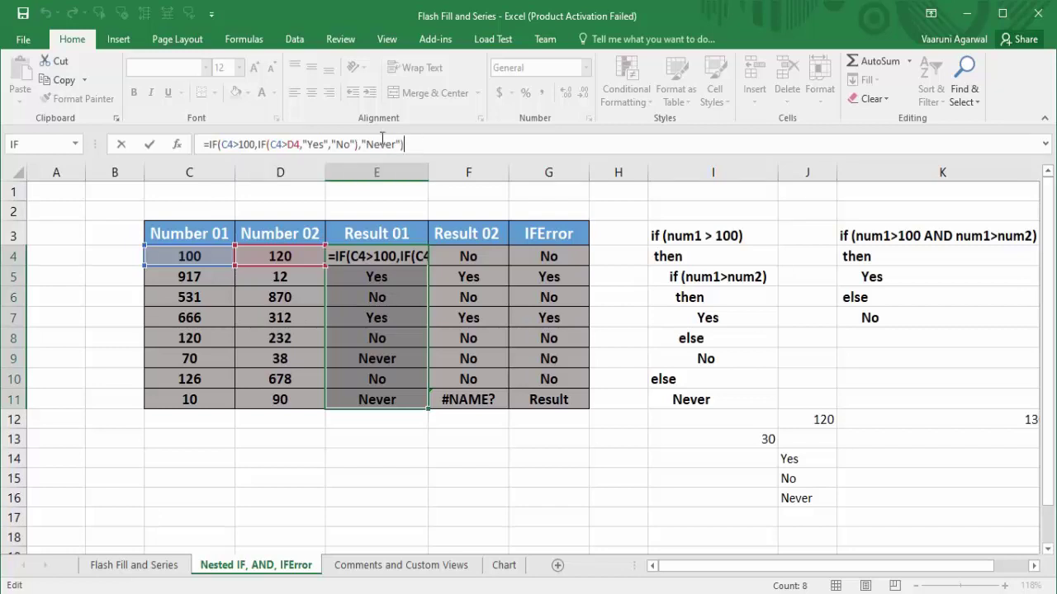
{"action": "left_click", "coordinate": [477, 254]}
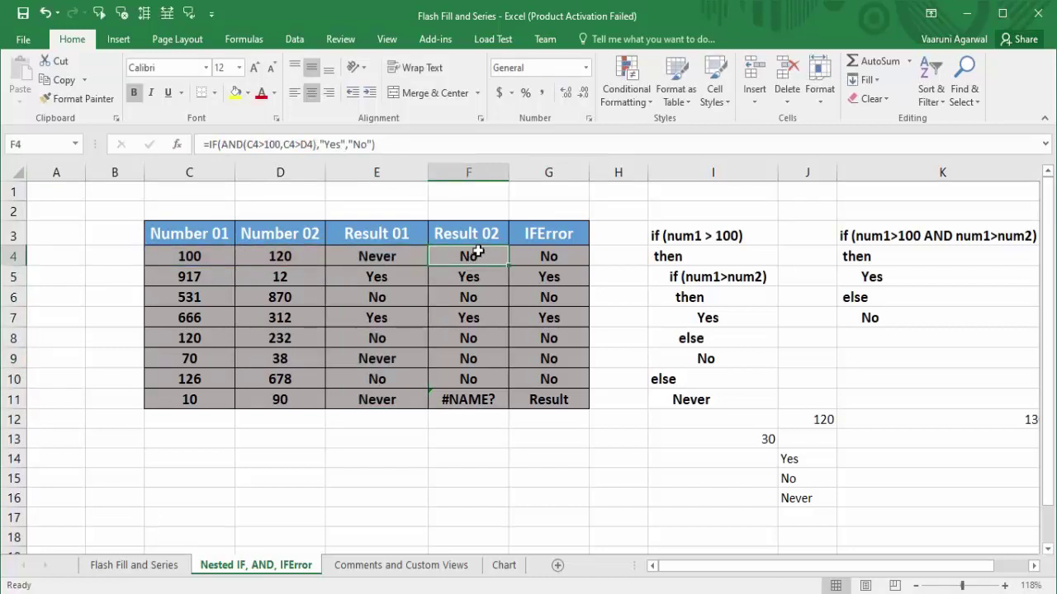
{"action": "left_click", "coordinate": [493, 399]}
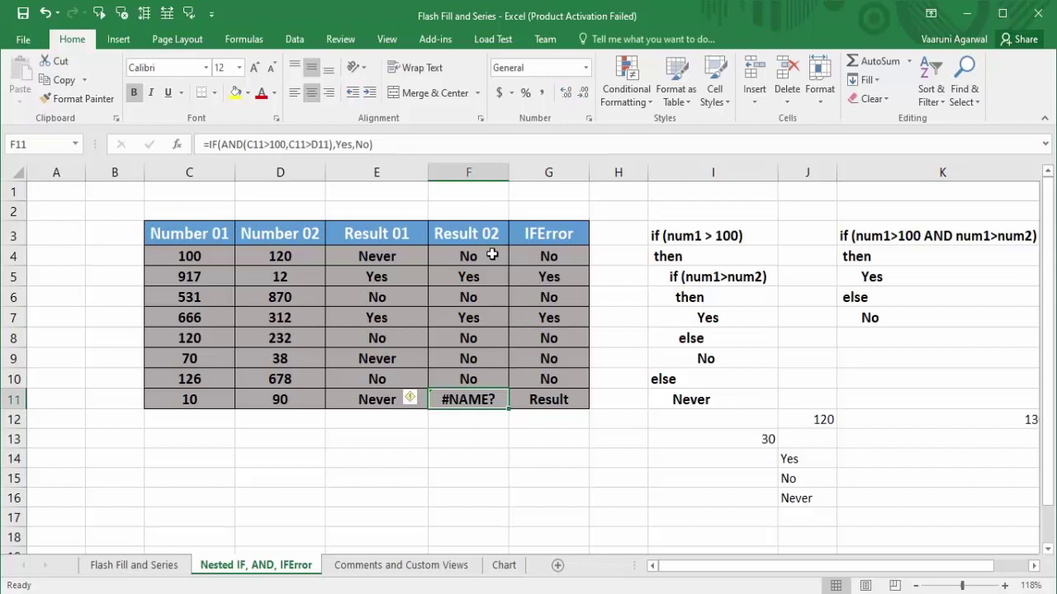
- Clear the contents of the Result 02 cells F4 through F11
{"action": "left_click_drag", "start_coordinate": [485, 384], "coordinate": [484, 401]}
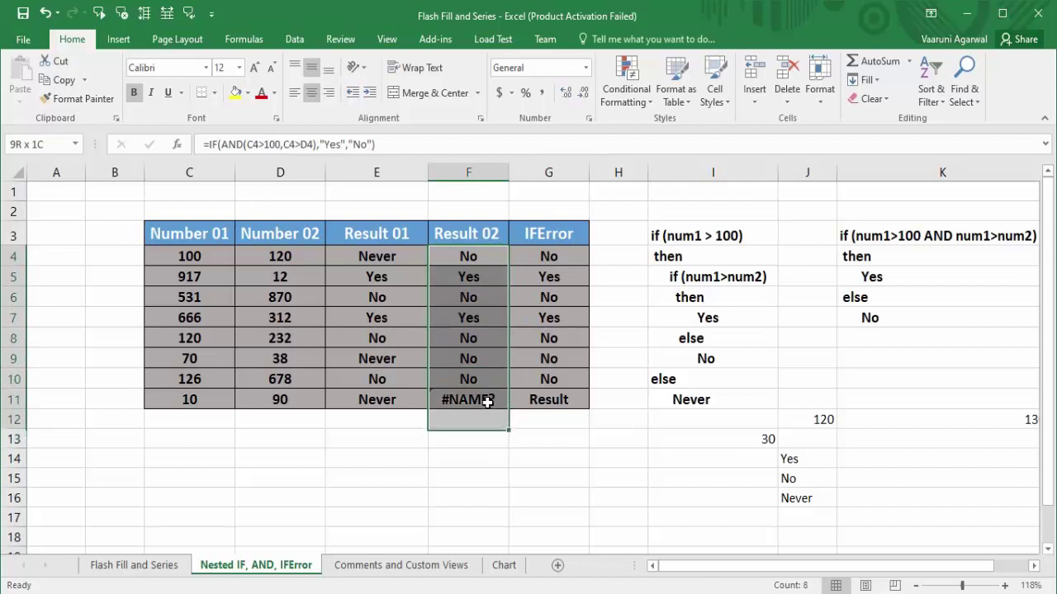
{"action": "right_click", "coordinate": [480, 385]}
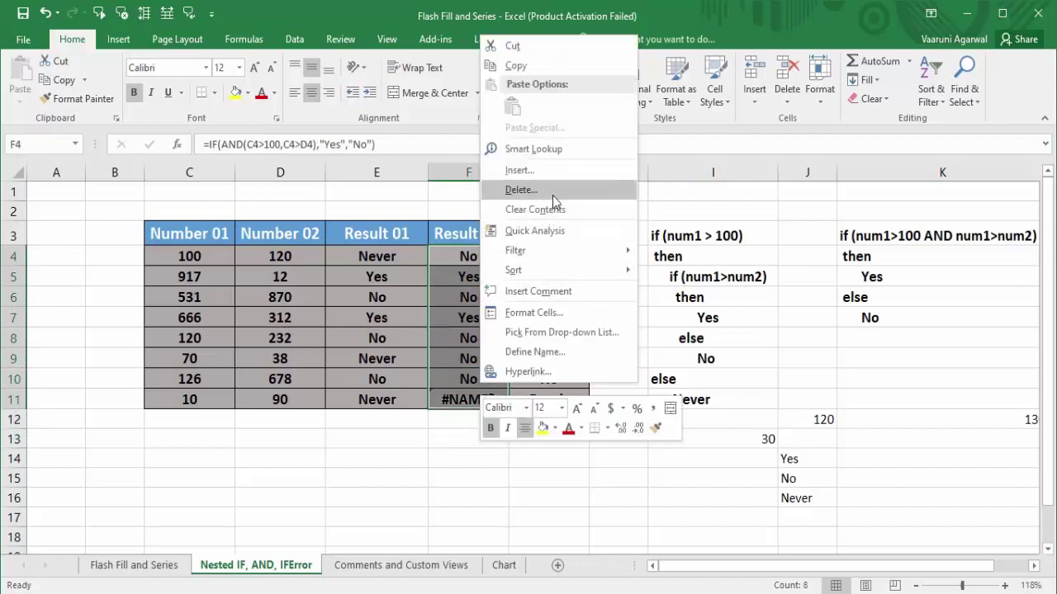
{"action": "left_click", "coordinate": [536, 211]}
- Enter =AND(C4>100,D4>50) in F4 and fill it down through F11 in the Result 02 column
{"action": "left_click", "coordinate": [495, 257]}
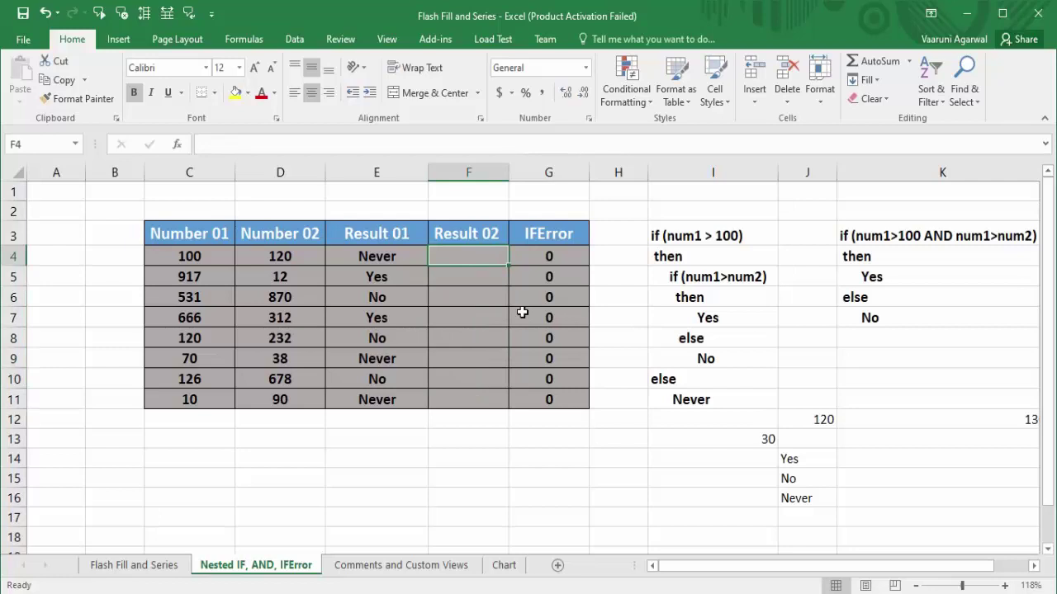
{"action": "type", "text": "="}
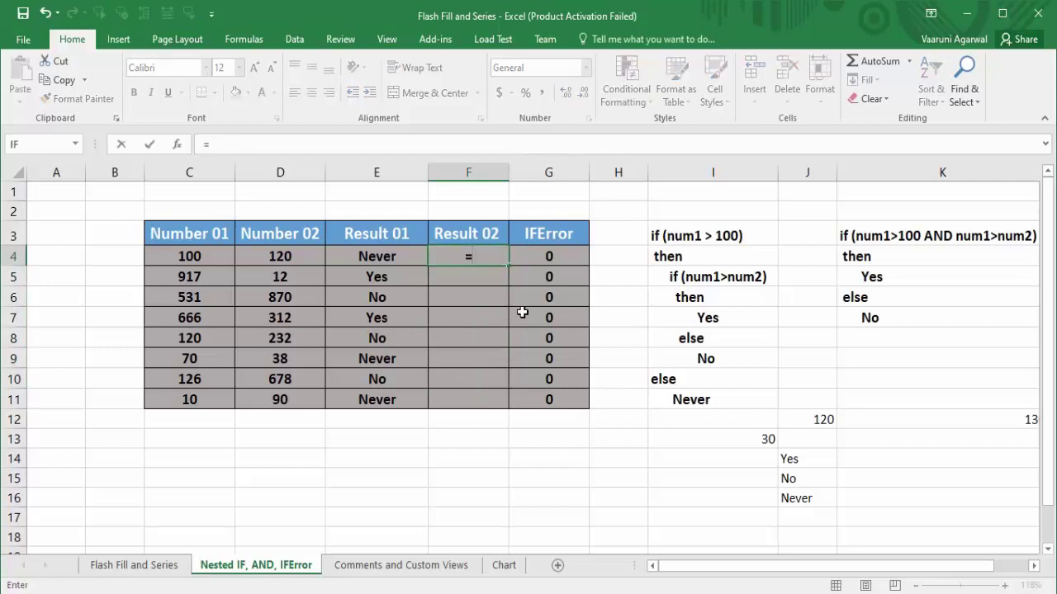
{"action": "type", "text": "And"}
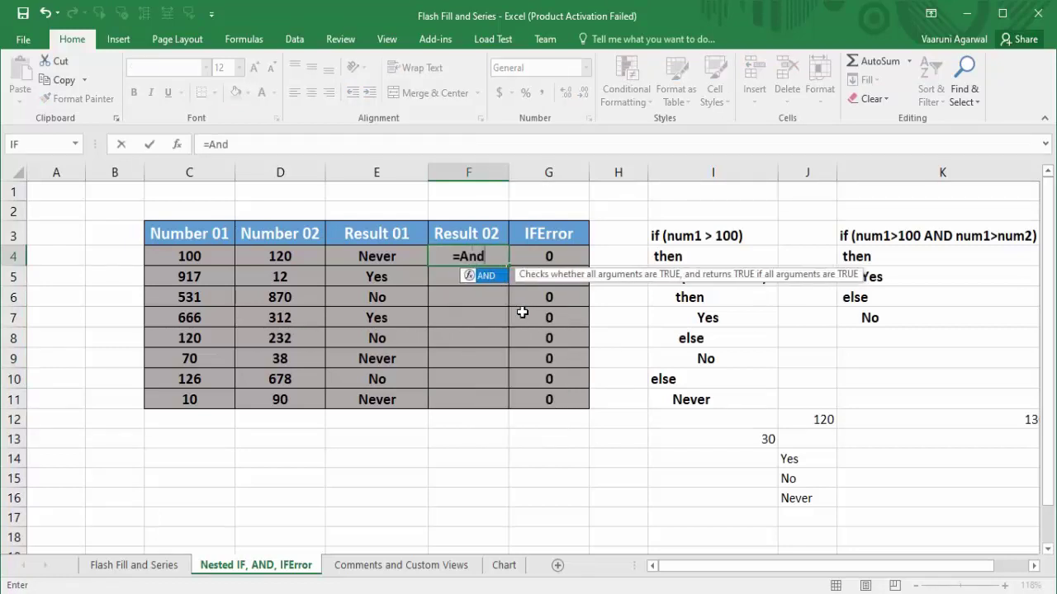
{"action": "type", "text": "("}
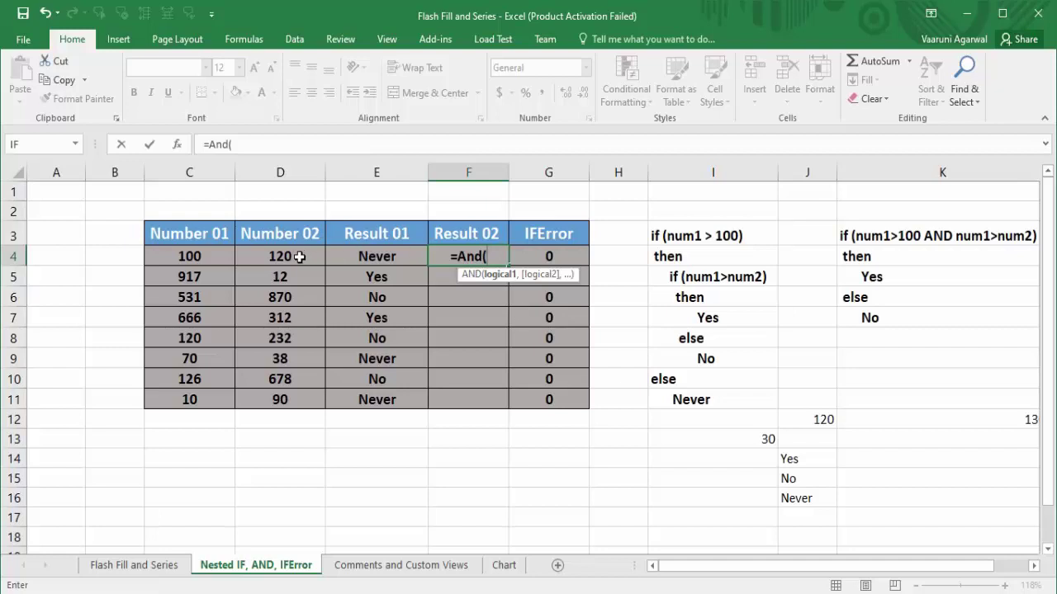
{"action": "left_click", "coordinate": [207, 263]}
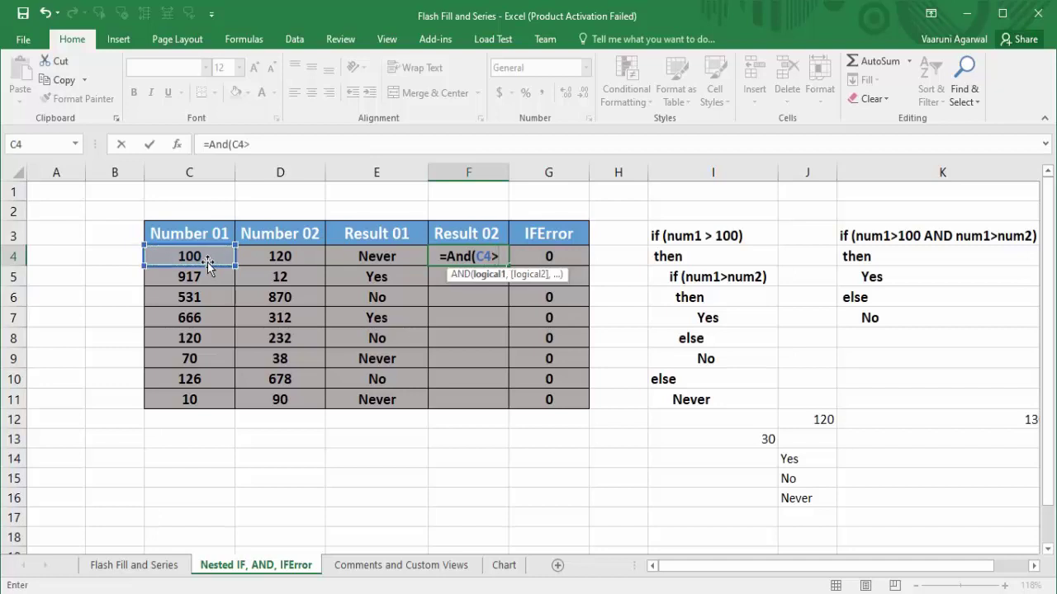
{"action": "type", "text": ">100"}
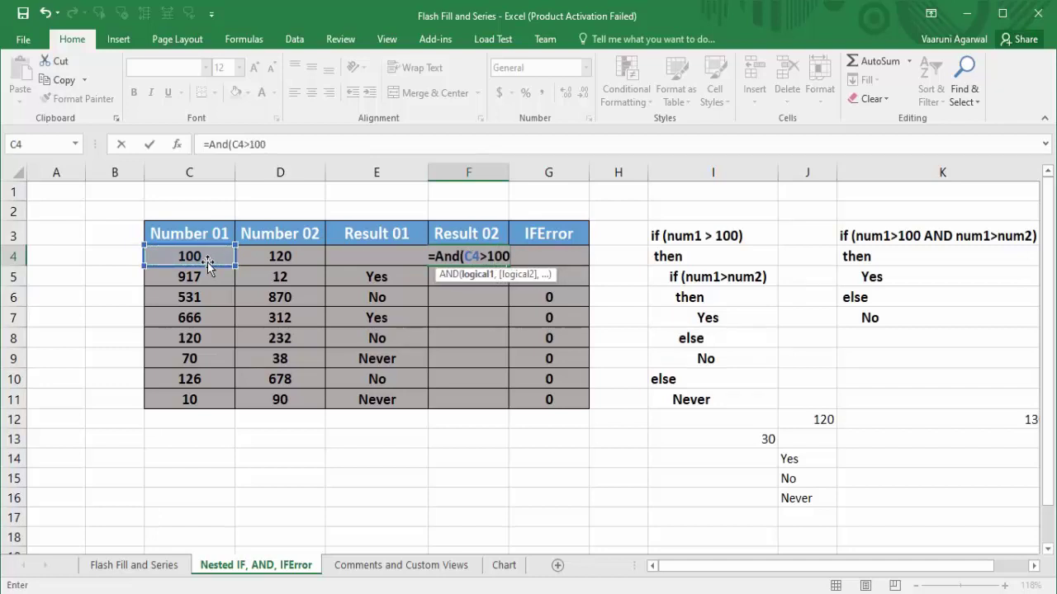
{"action": "type", "text": ","}
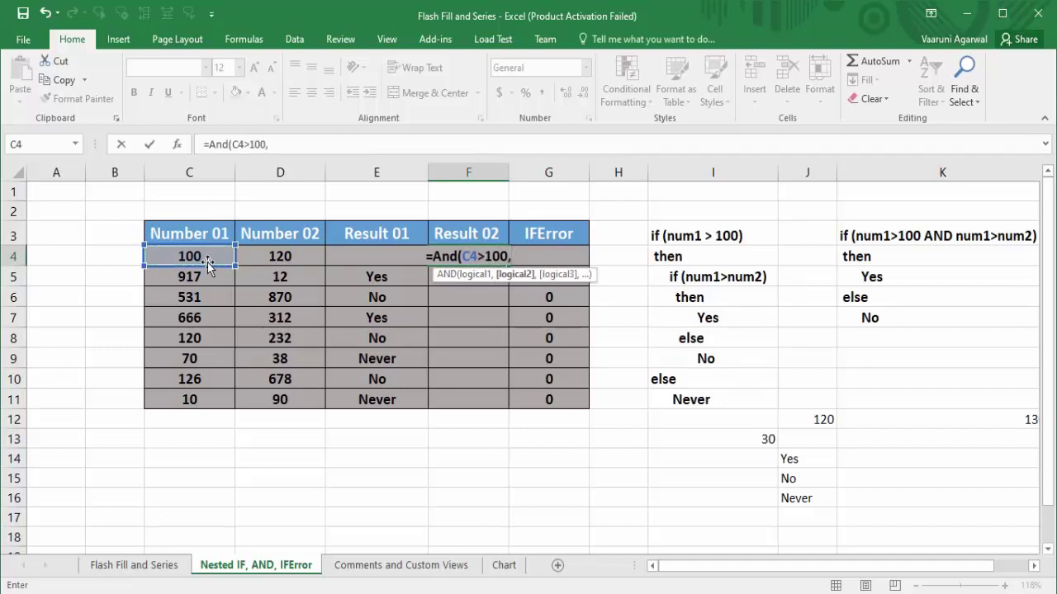
{"action": "left_click", "coordinate": [270, 258]}
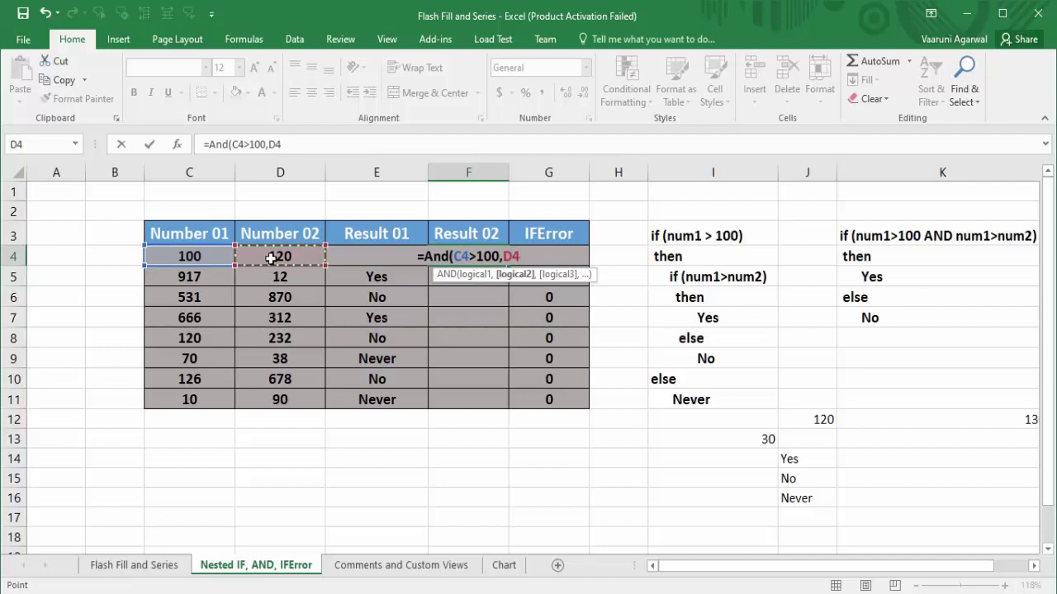
{"action": "type", "text": ">50"}
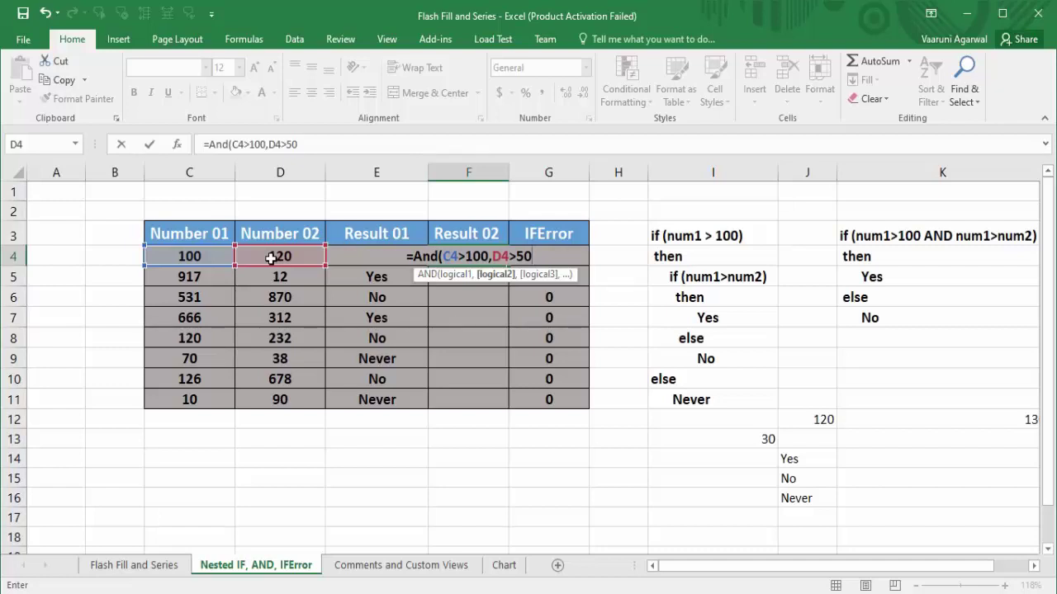
{"action": "type", "text": ")"}
{"action": "key", "text": "Return"}
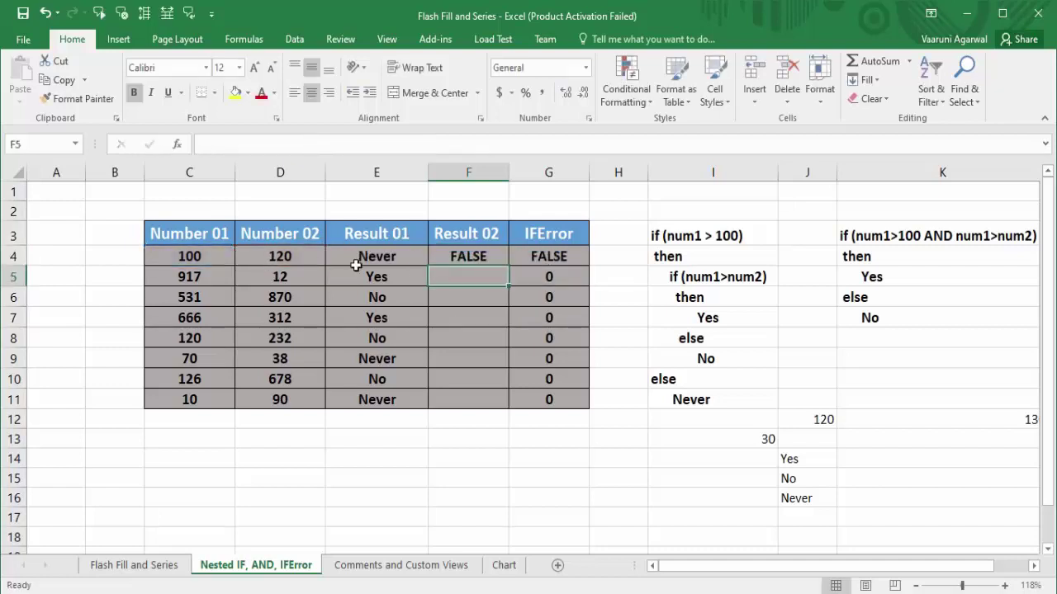
{"action": "left_click", "coordinate": [475, 257]}
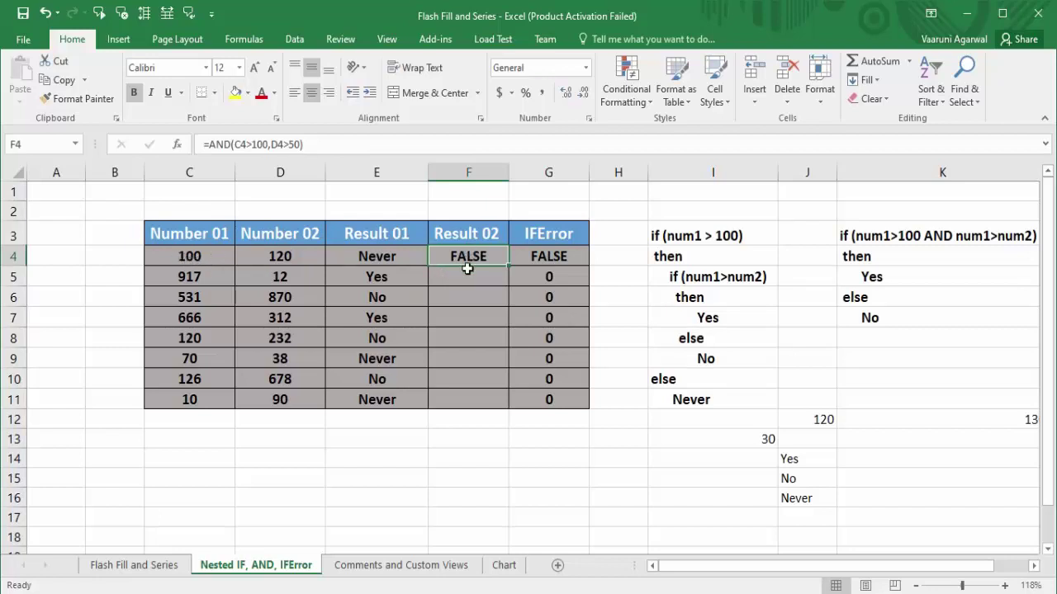
{"action": "left_click_drag", "start_coordinate": [509, 265], "coordinate": [512, 401]}
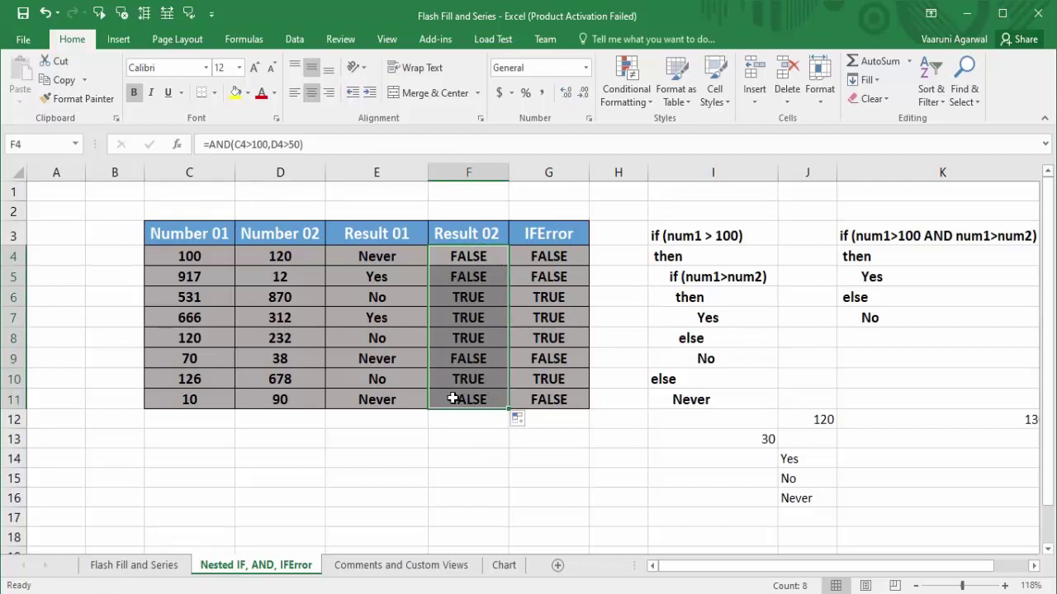
- Compare the AND outcomes in rows 6, 5 and 9 of Result 02 with their Number 01 and Number 02 values
{"action": "left_click", "coordinate": [478, 297]}
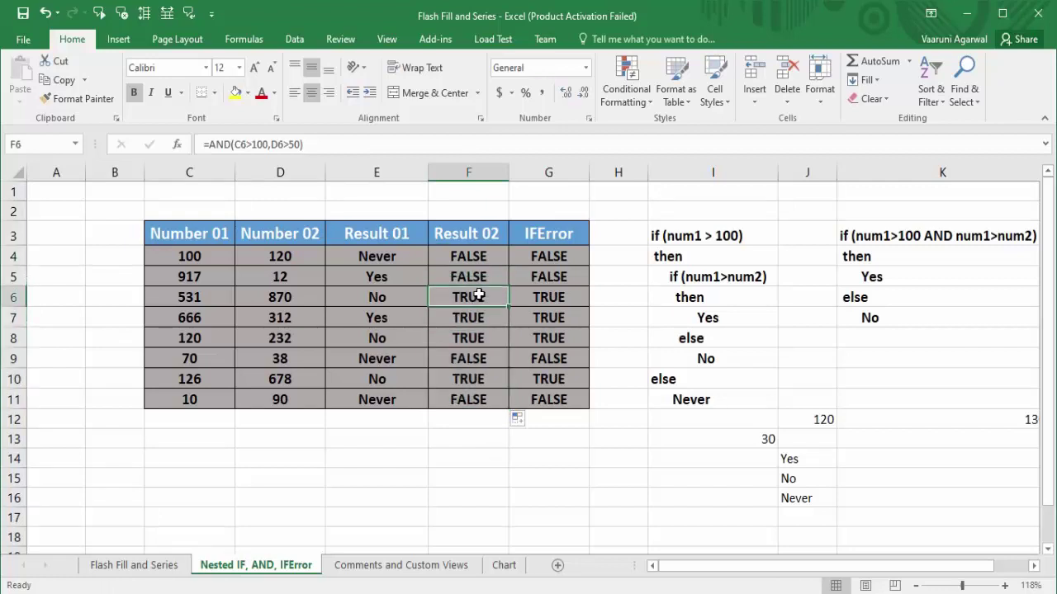
{"action": "left_click", "coordinate": [184, 300]}
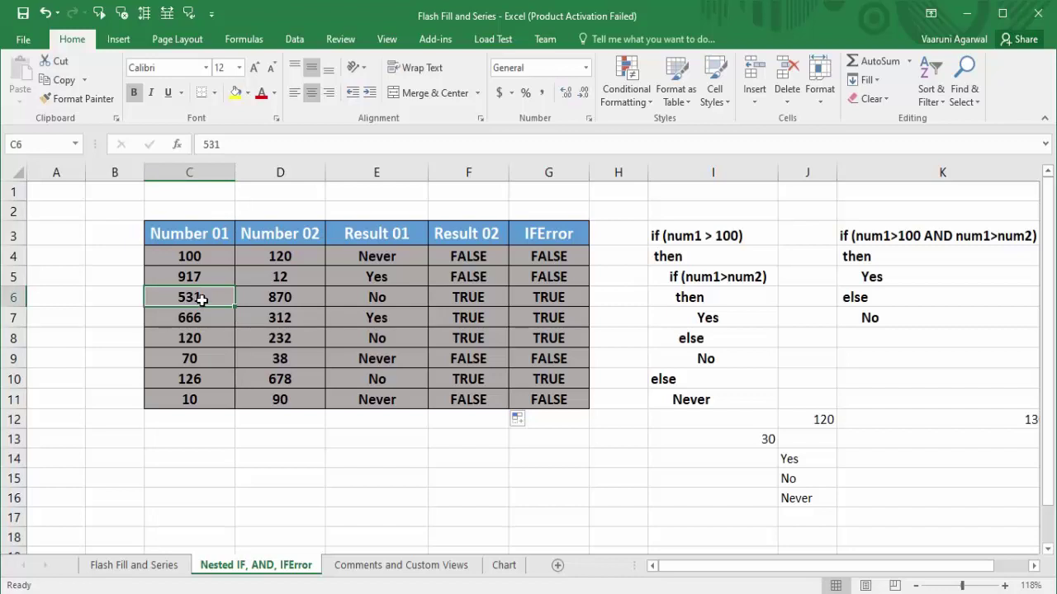
{"action": "left_click", "coordinate": [291, 297]}
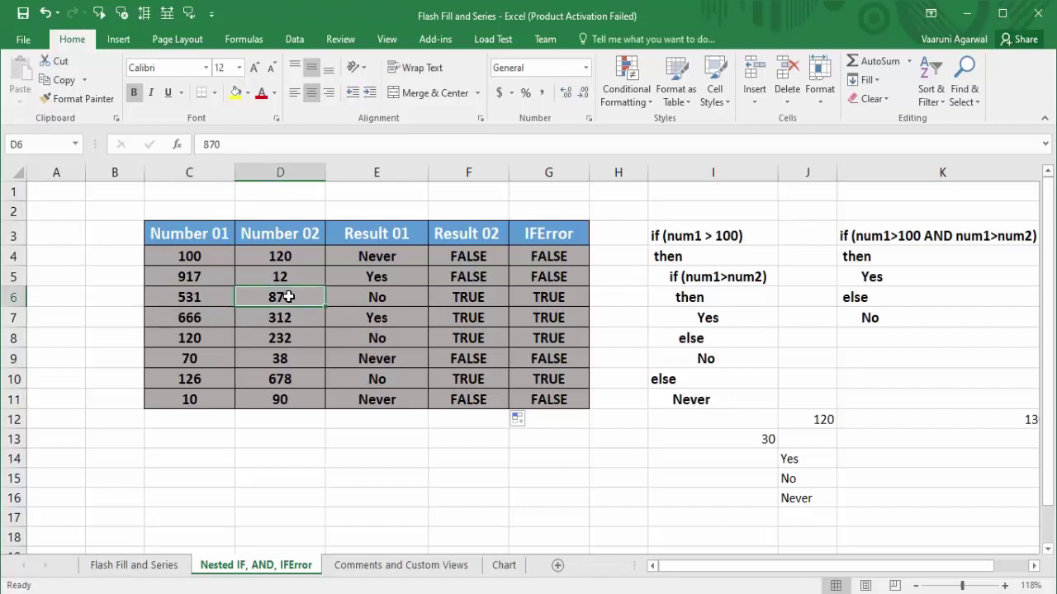
{"action": "left_click", "coordinate": [496, 302]}
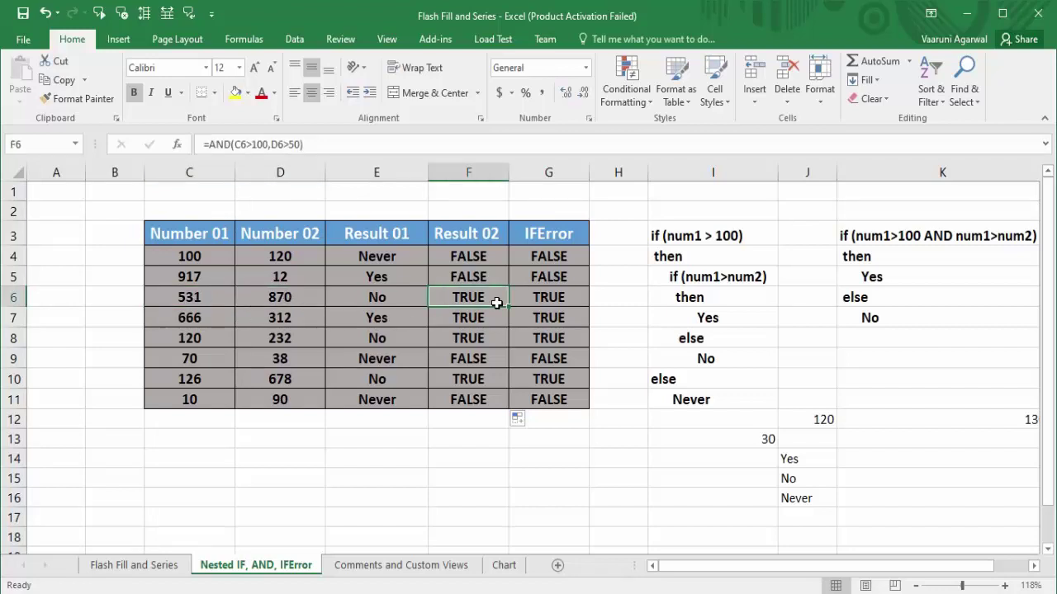
{"action": "left_click", "coordinate": [490, 279]}
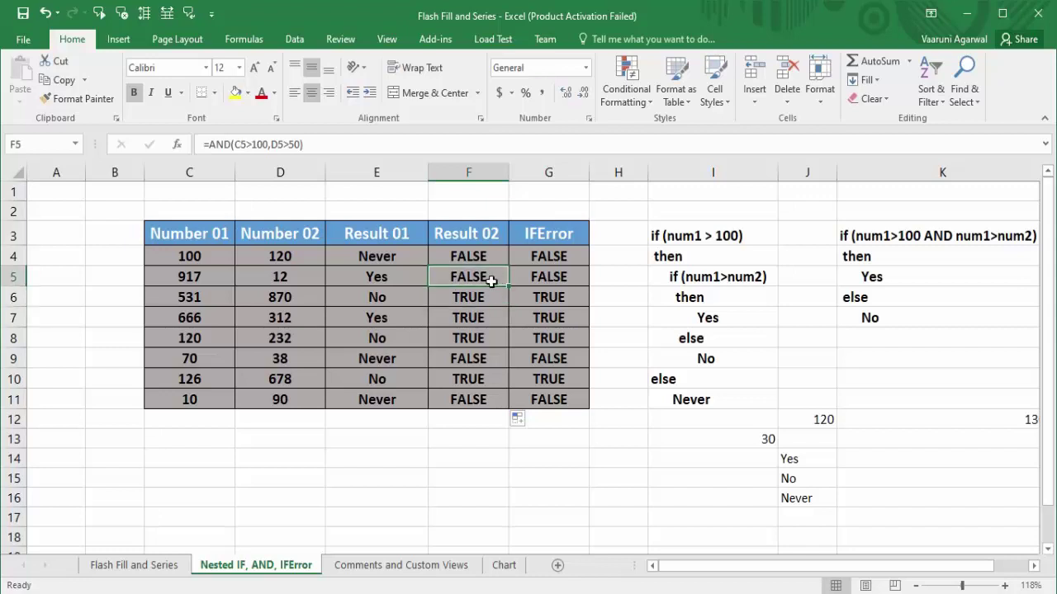
{"action": "left_click", "coordinate": [291, 279]}
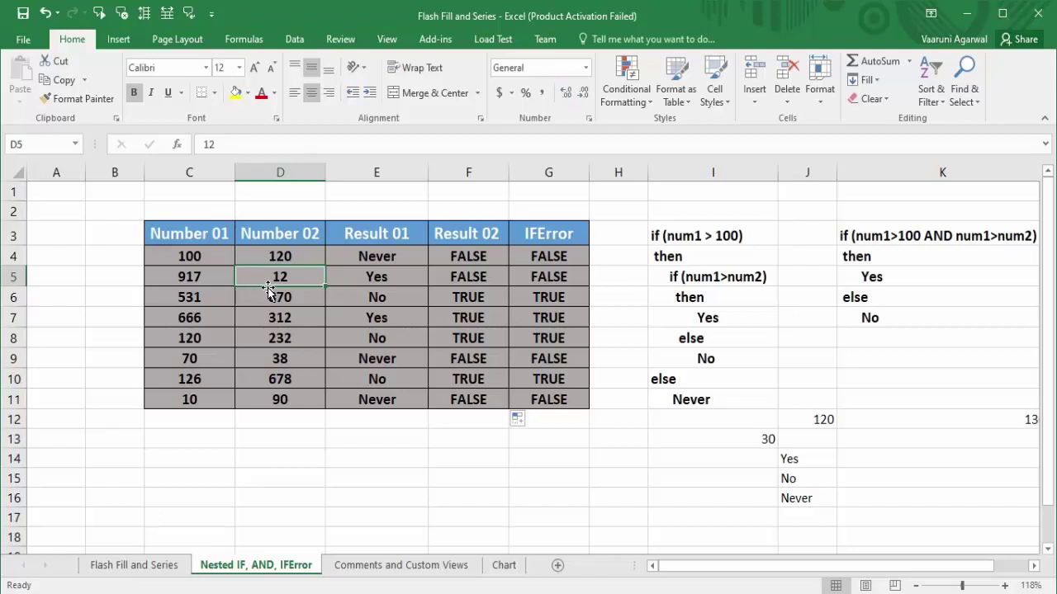
{"action": "left_click", "coordinate": [459, 360]}
{"action": "left_click", "coordinate": [185, 362]}
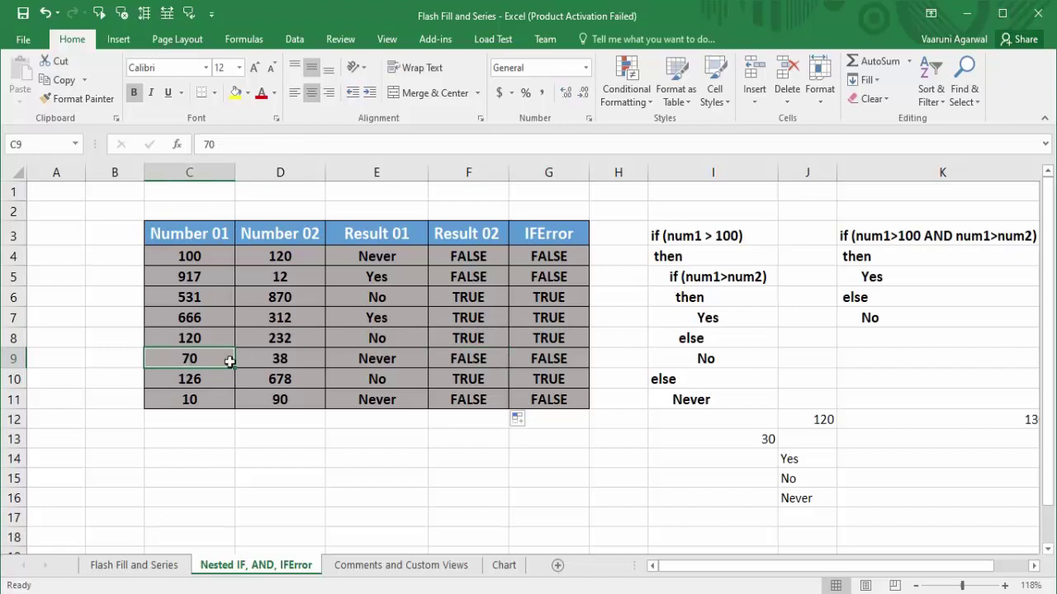
{"action": "left_click", "coordinate": [279, 362]}
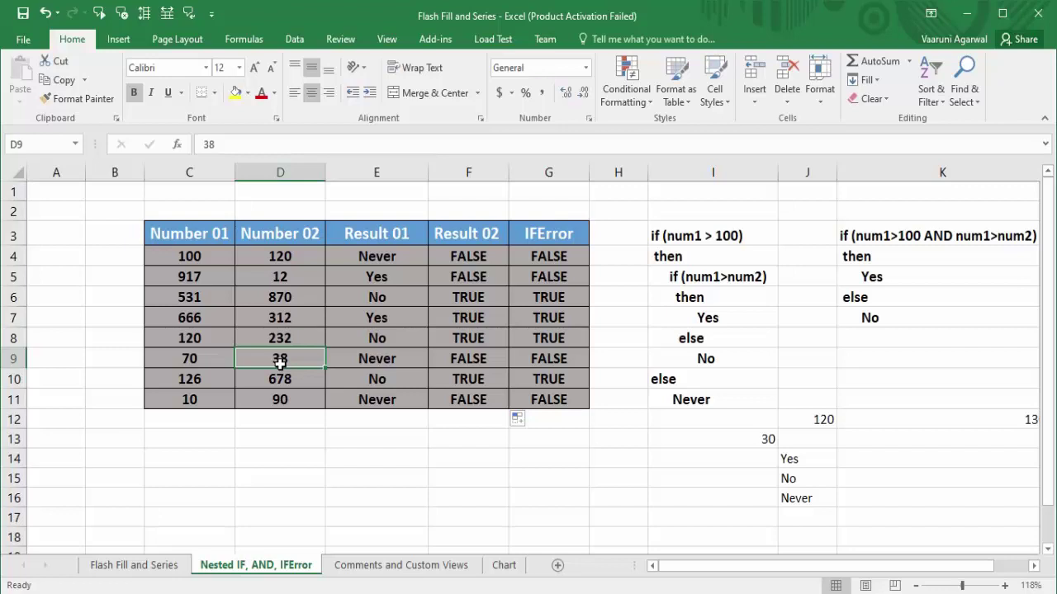
{"action": "left_click", "coordinate": [501, 360]}
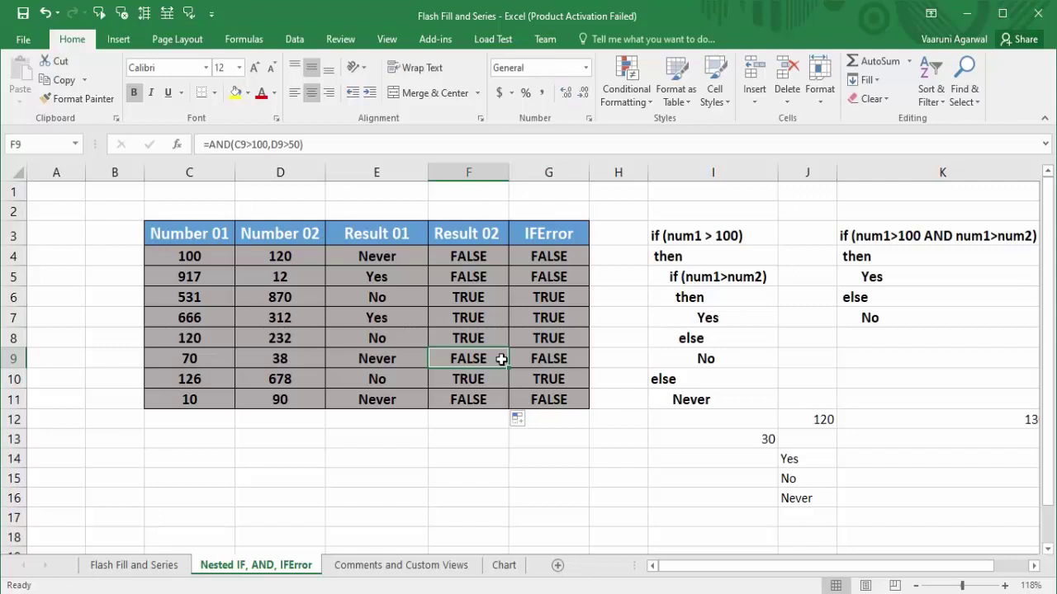
- Undo the AND formula changes in Result 02 to restore the original IF(AND) formulas, and check the formula in F11
{"action": "left_click_drag", "start_coordinate": [535, 256], "coordinate": [565, 399]}
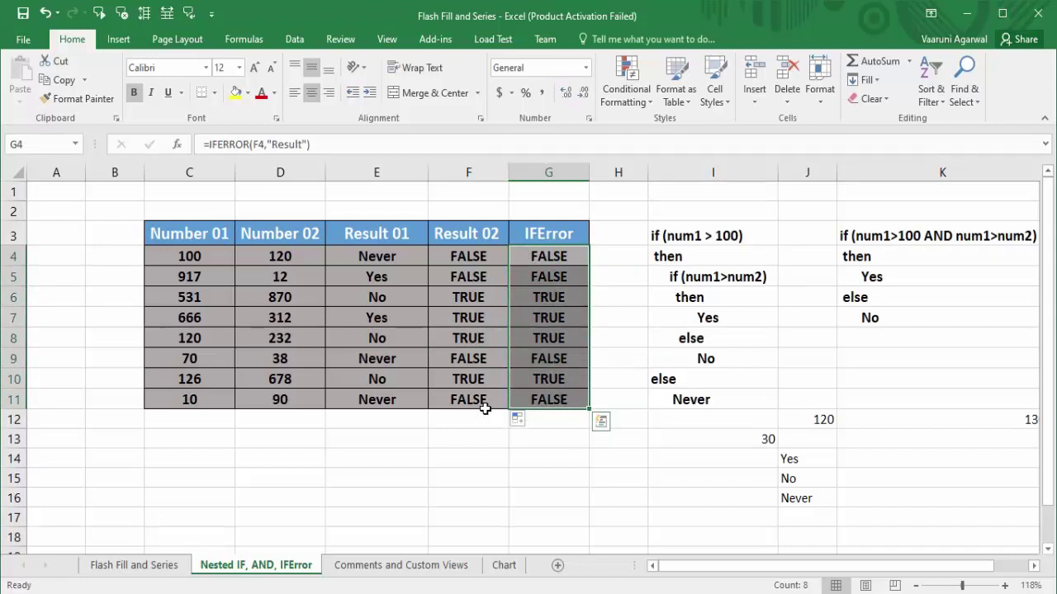
{"action": "key", "text": "ctrl+z"}
{"action": "key", "text": "ctrl+z"}
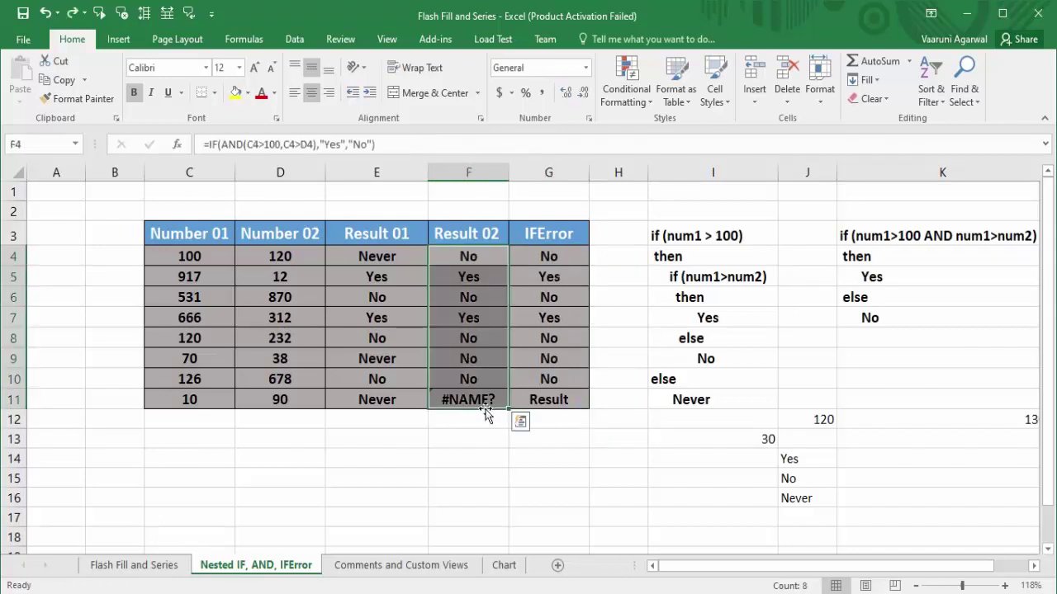
{"action": "left_click", "coordinate": [469, 439]}
{"action": "left_click", "coordinate": [478, 400]}
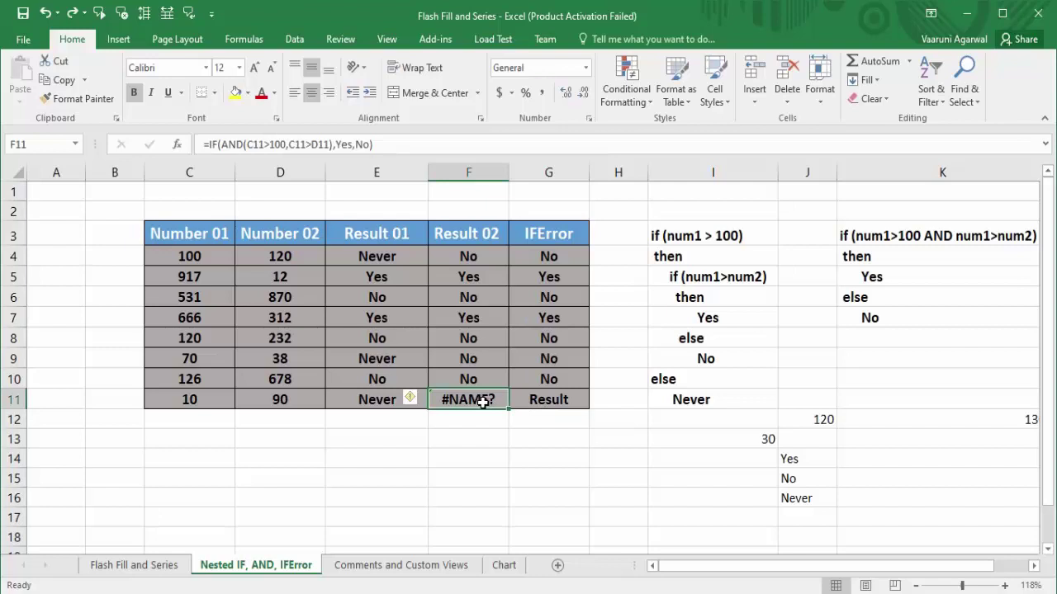
- Clear the contents of the IFError column cells G4 through G11
{"action": "left_click_drag", "start_coordinate": [548, 256], "coordinate": [557, 401]}
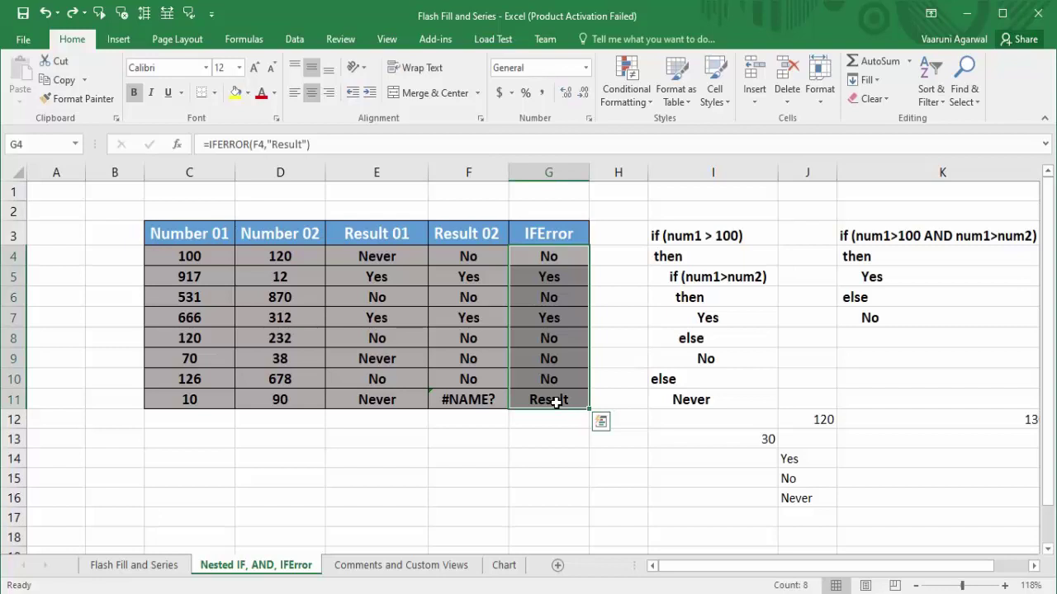
{"action": "right_click", "coordinate": [555, 393]}
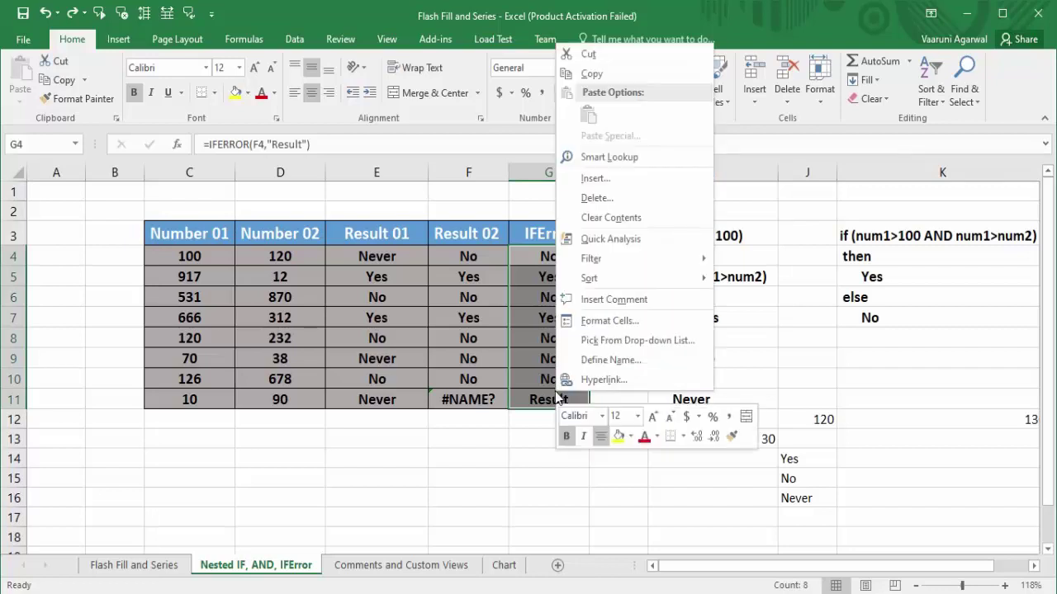
{"action": "left_click", "coordinate": [626, 218]}
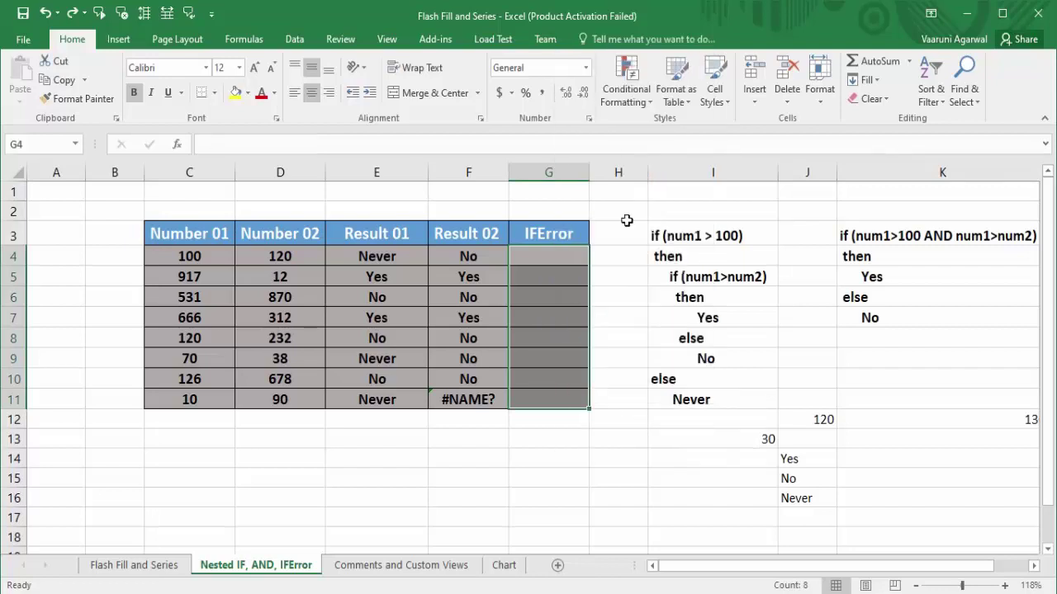
- Enter =IFERROR(F4,"Skip") in cell G4 of the IFError column
{"action": "left_click", "coordinate": [551, 261]}
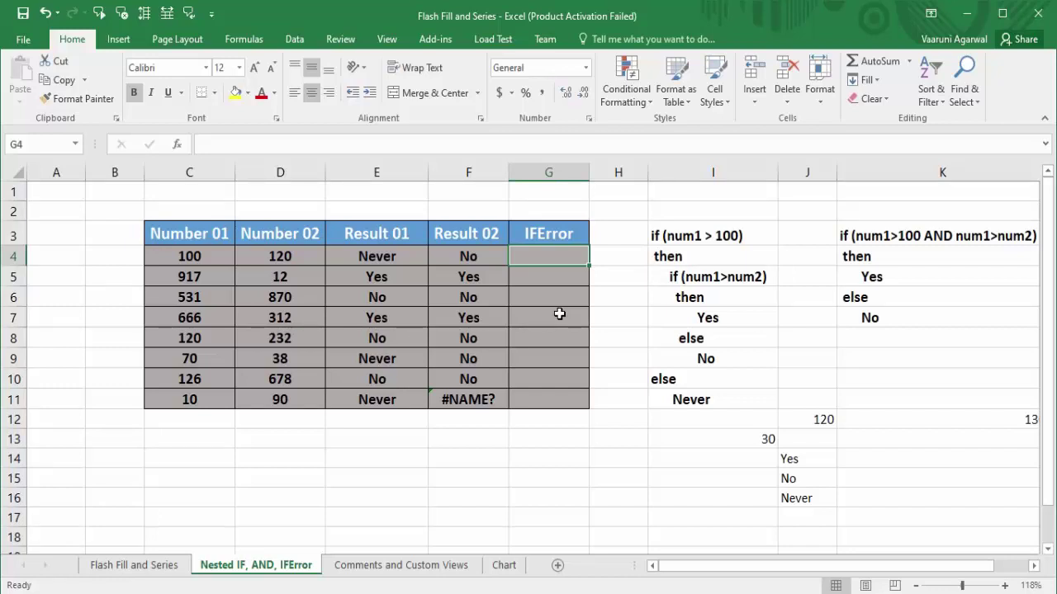
{"action": "type", "text": "="}
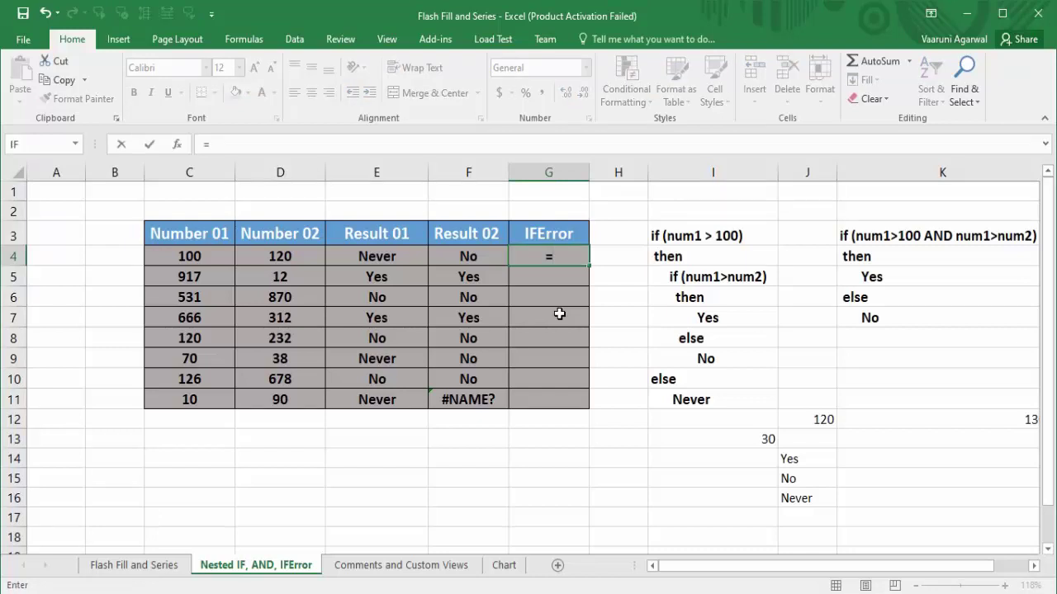
{"action": "type", "text": "I"}
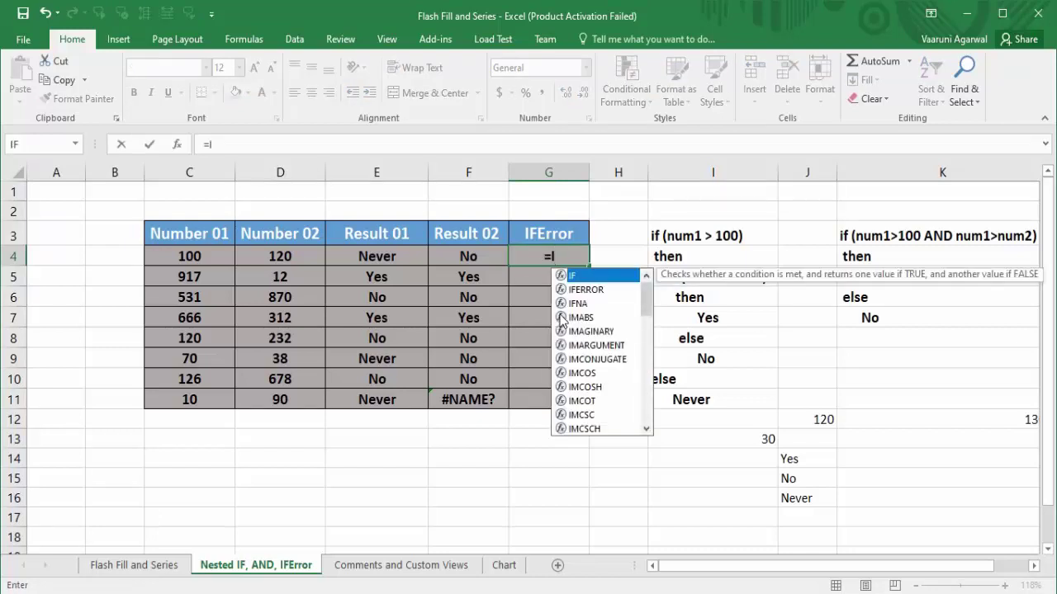
{"action": "type", "text": "ferrir"}
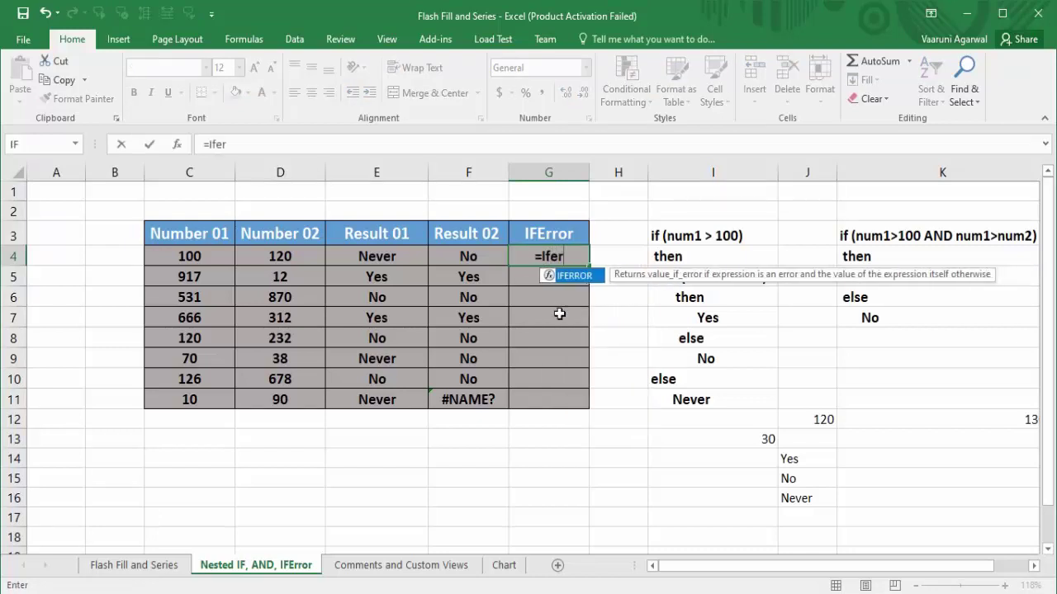
{"action": "key", "text": "BackSpace"}
{"action": "key", "text": "BackSpace"}
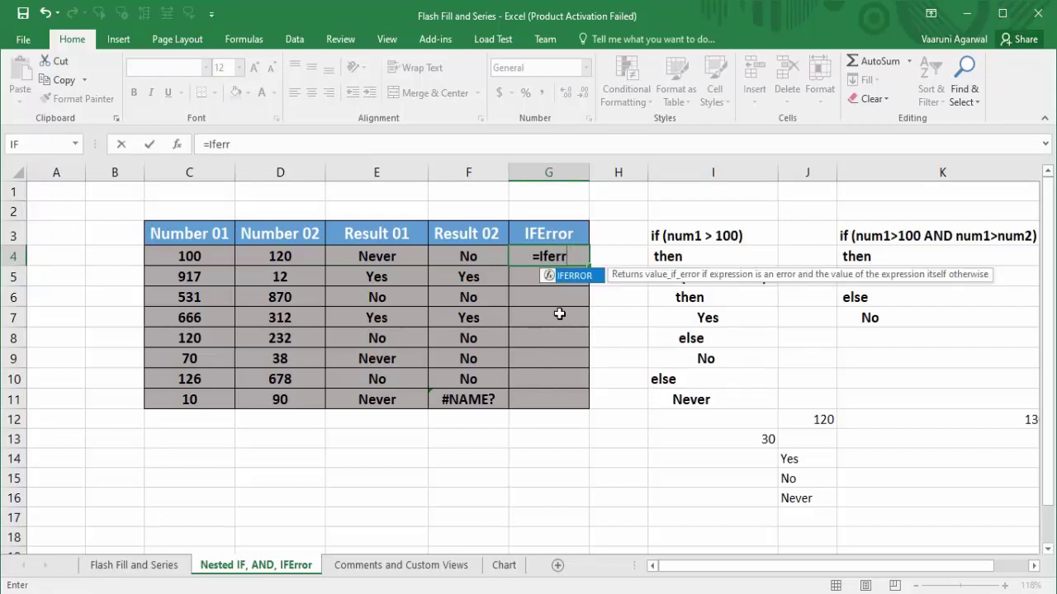
{"action": "type", "text": "or"}
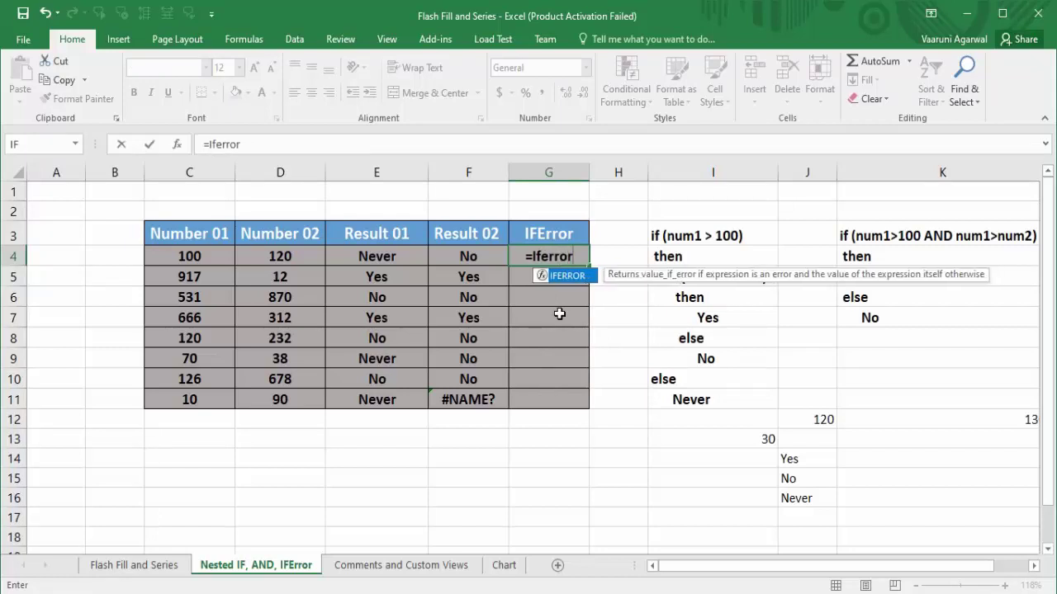
{"action": "type", "text": "("}
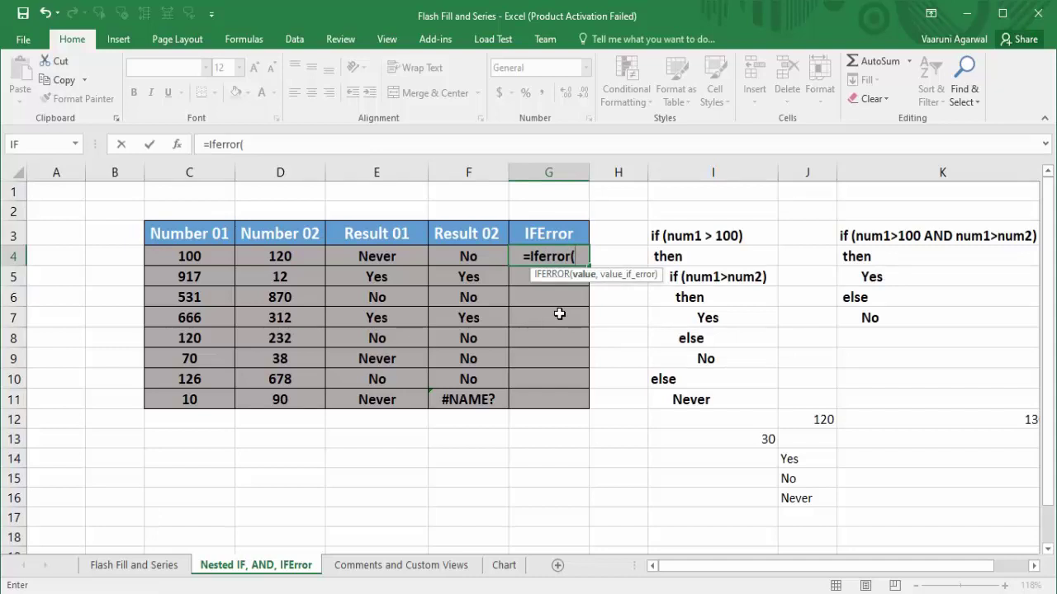
{"action": "left_click", "coordinate": [471, 259]}
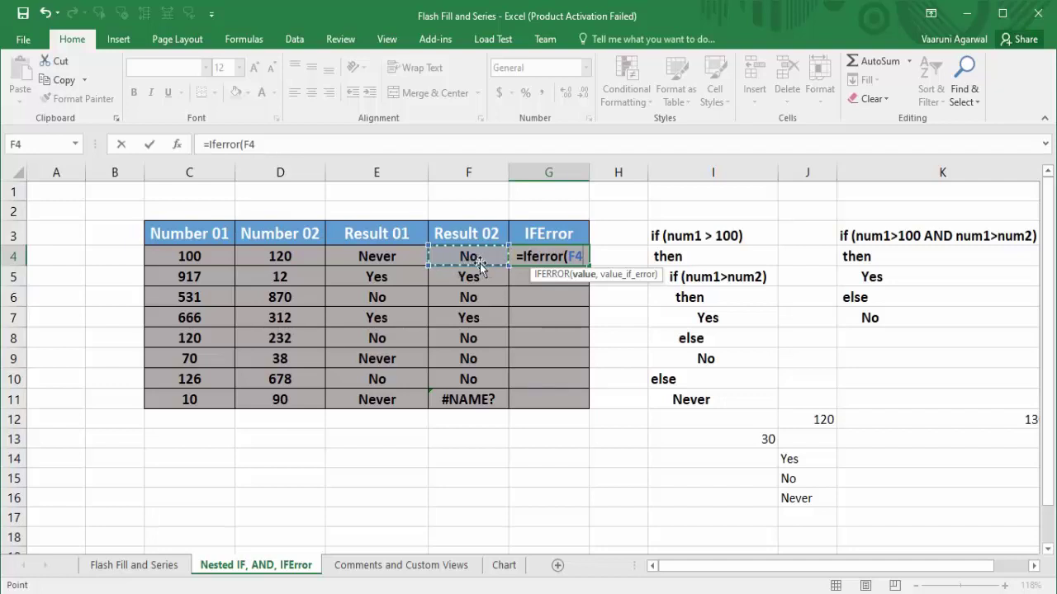
{"action": "type", "text": ","}
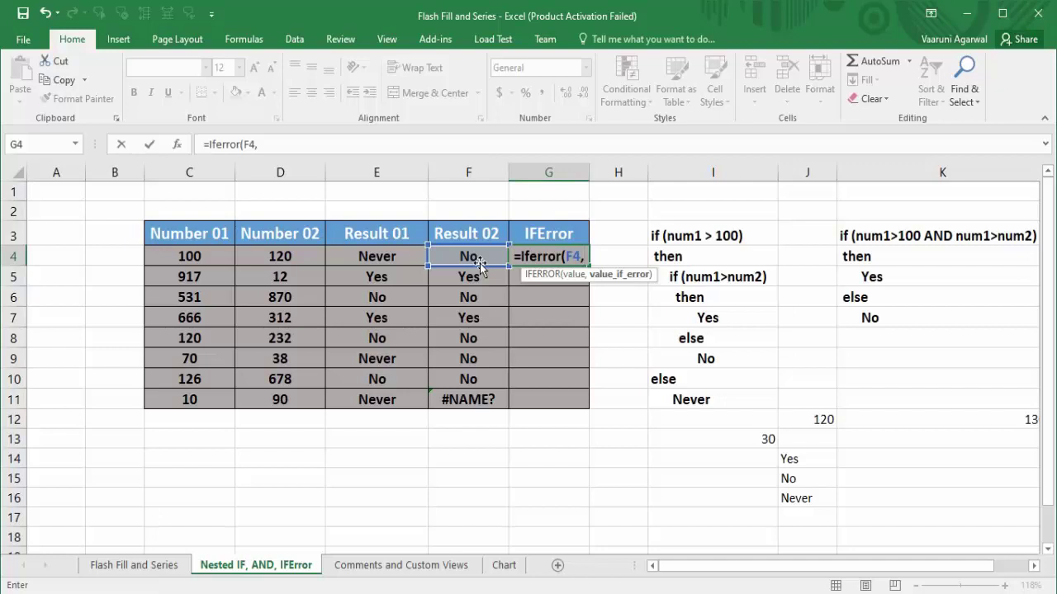
{"action": "type", "text": "\""}
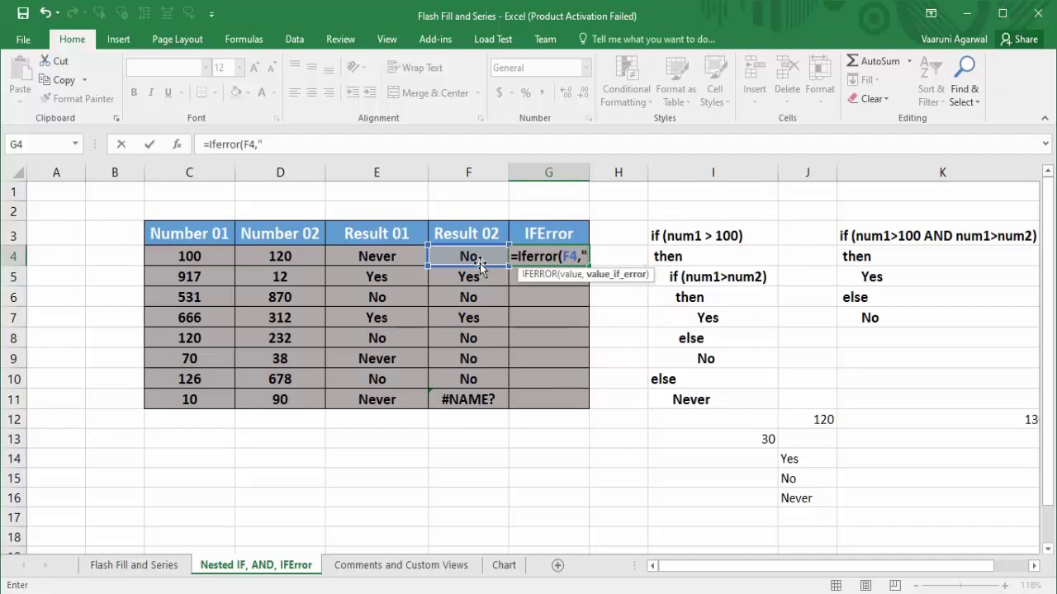
{"action": "type", "text": "Skip"}
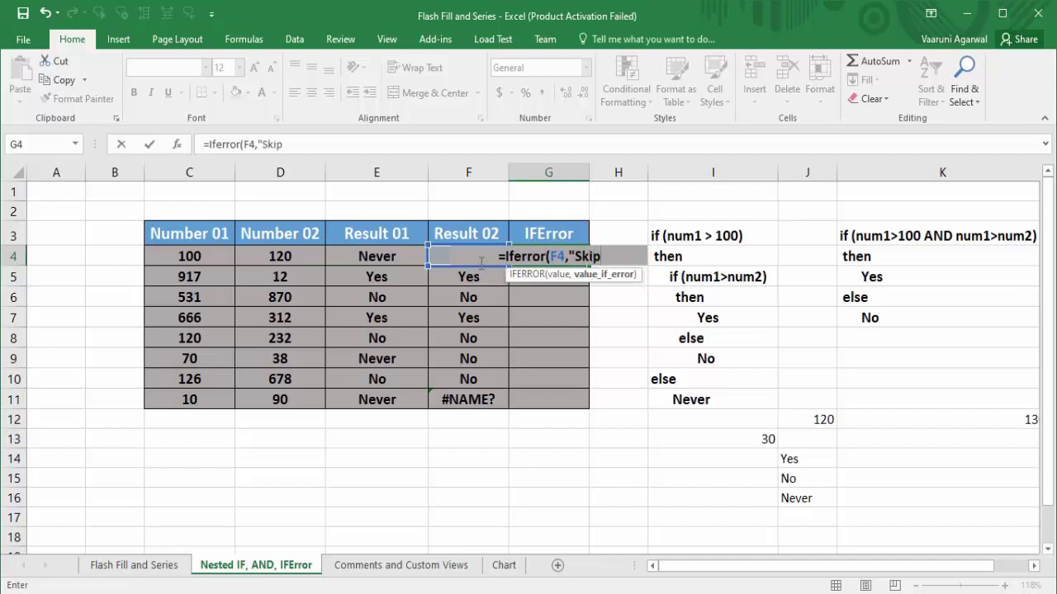
{"action": "type", "text": "\""}
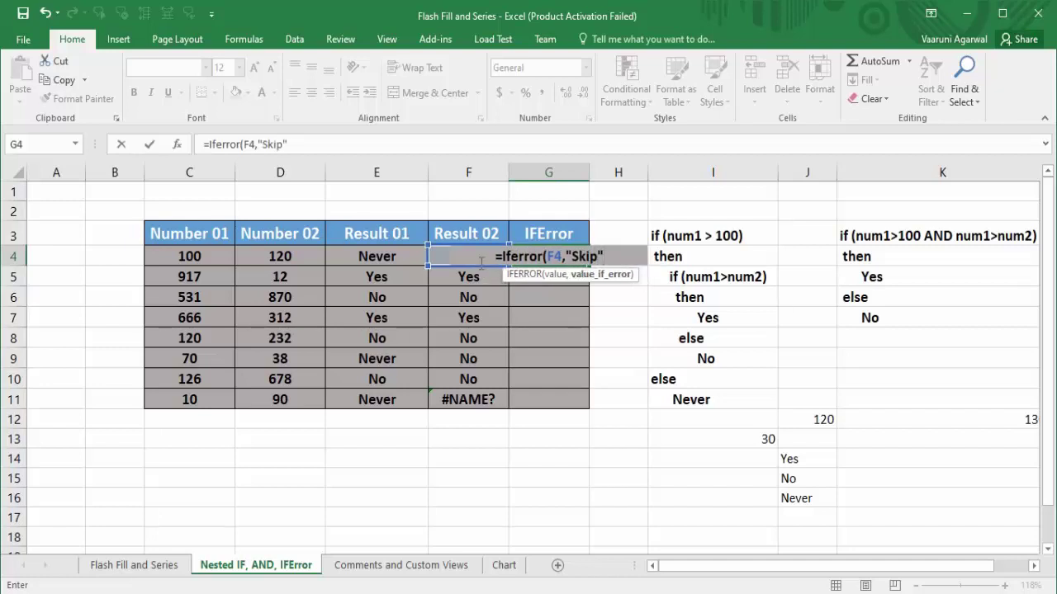
{"action": "type", "text": ")"}
{"action": "key", "text": "Return"}
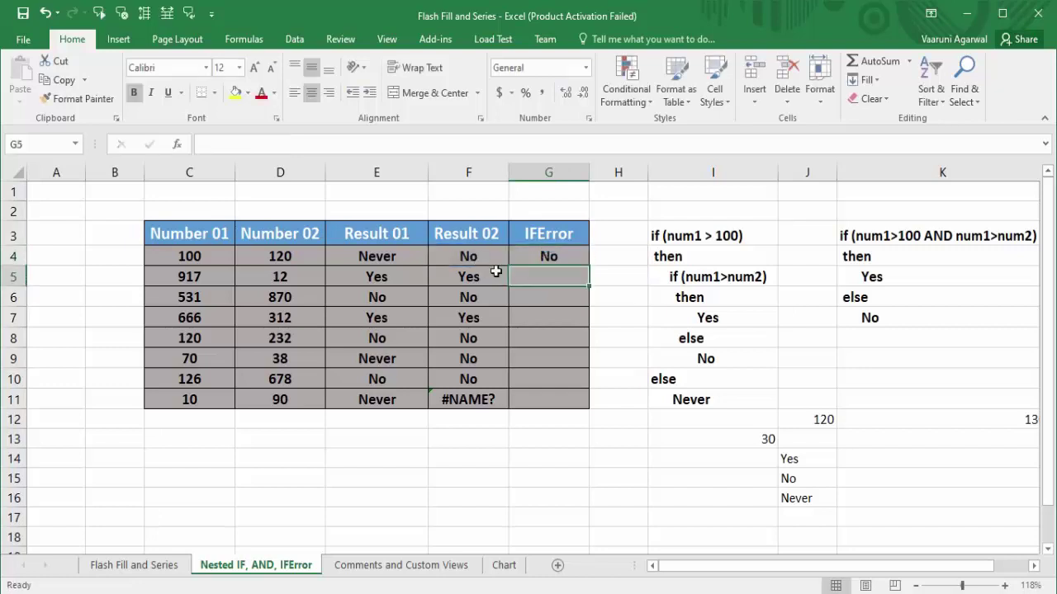
- Fill the IFERROR formula from G4 down through G11 and compare cell G11 with F11 in Result 02
{"action": "left_click", "coordinate": [580, 256]}
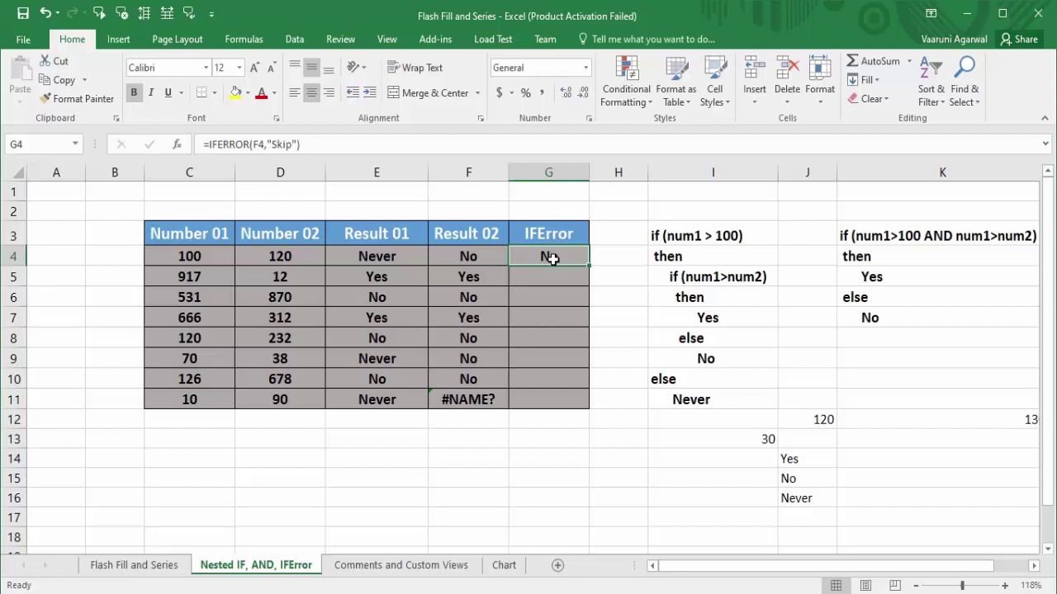
{"action": "left_click", "coordinate": [489, 262]}
{"action": "left_click", "coordinate": [524, 260]}
{"action": "left_click_drag", "start_coordinate": [590, 266], "coordinate": [590, 407]}
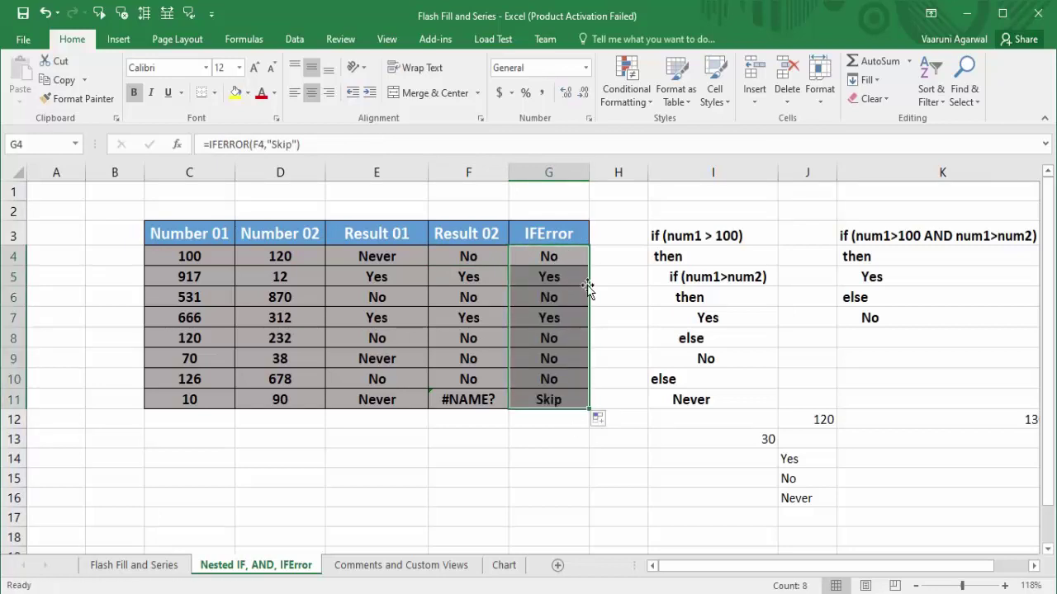
{"action": "left_click", "coordinate": [549, 402]}
{"action": "left_click", "coordinate": [468, 399]}
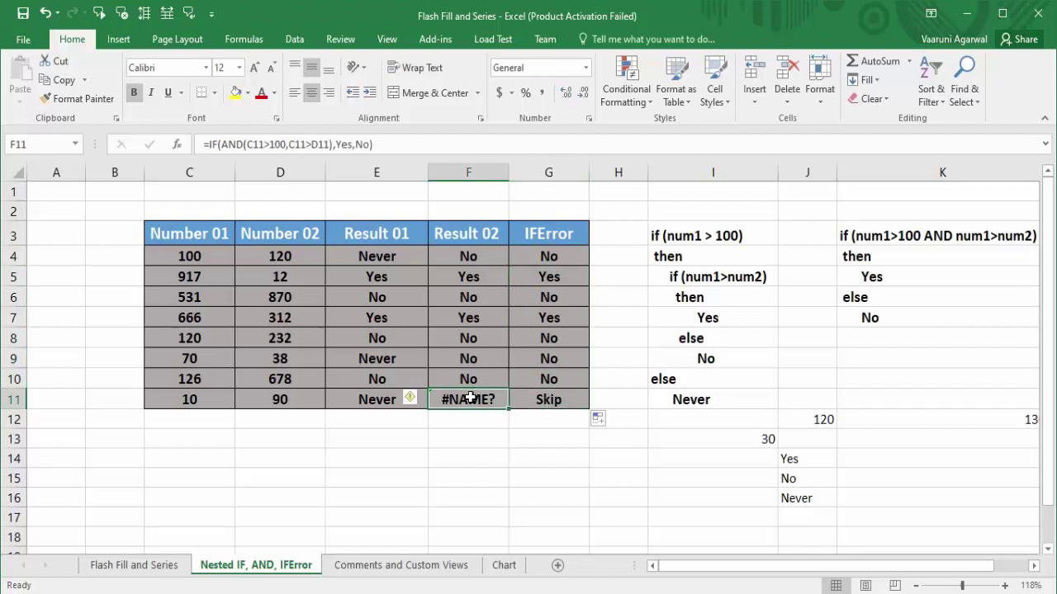
{"action": "left_click", "coordinate": [537, 400]}
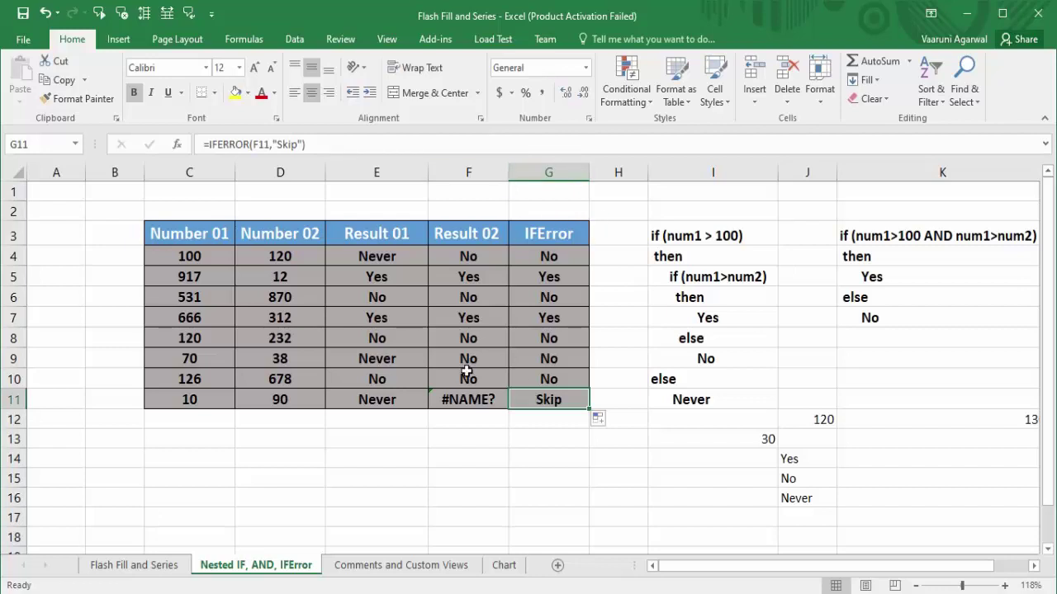
- Hide the Result 02 column (column F) and check cell G11 in the IFError column
{"action": "right_click", "coordinate": [479, 170]}
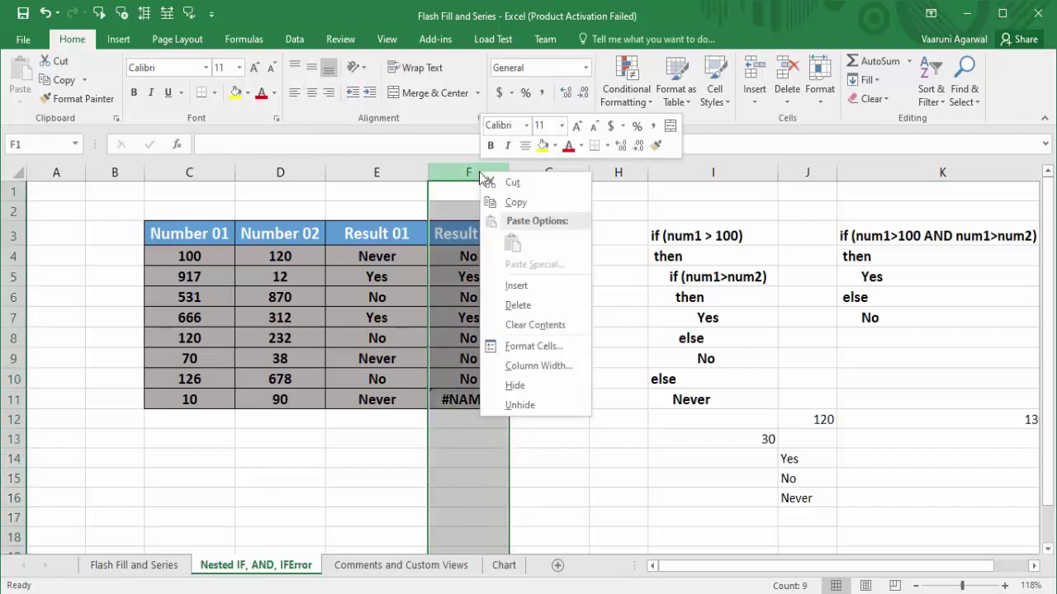
{"action": "left_click", "coordinate": [528, 385]}
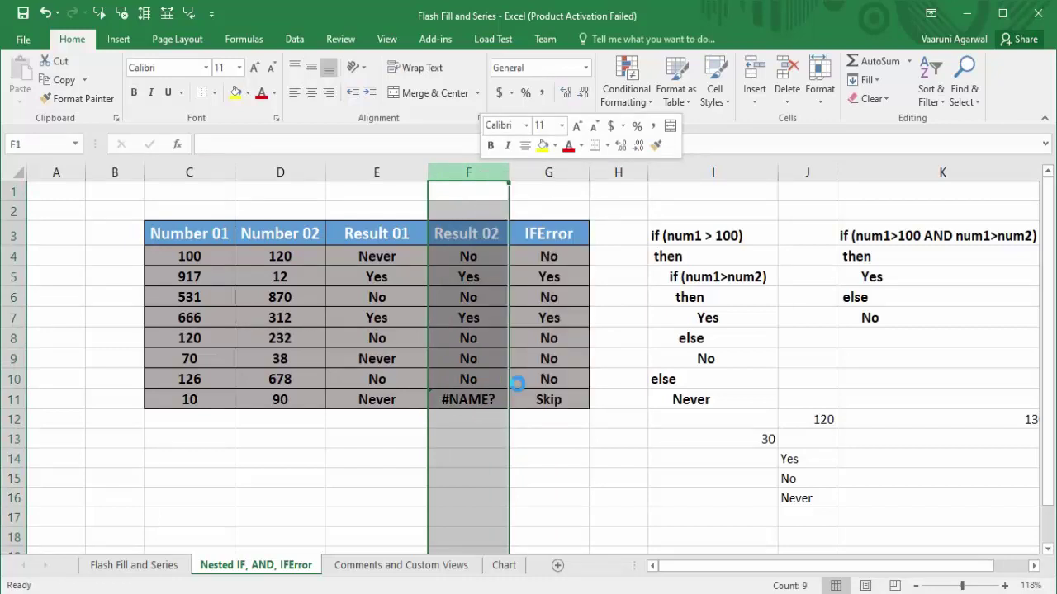
{"action": "left_click", "coordinate": [490, 486]}
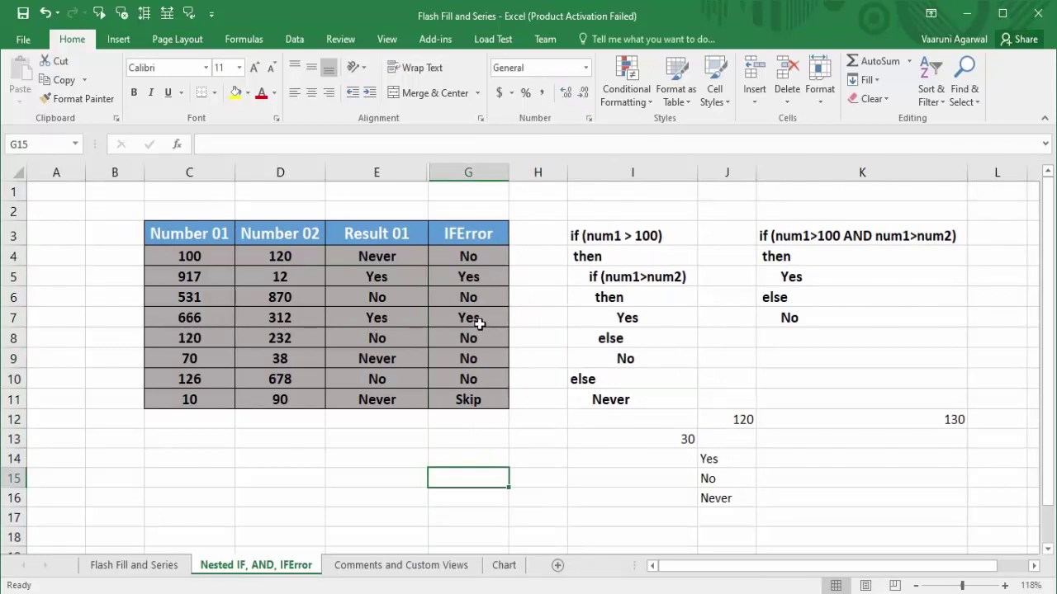
{"action": "left_click", "coordinate": [470, 401]}
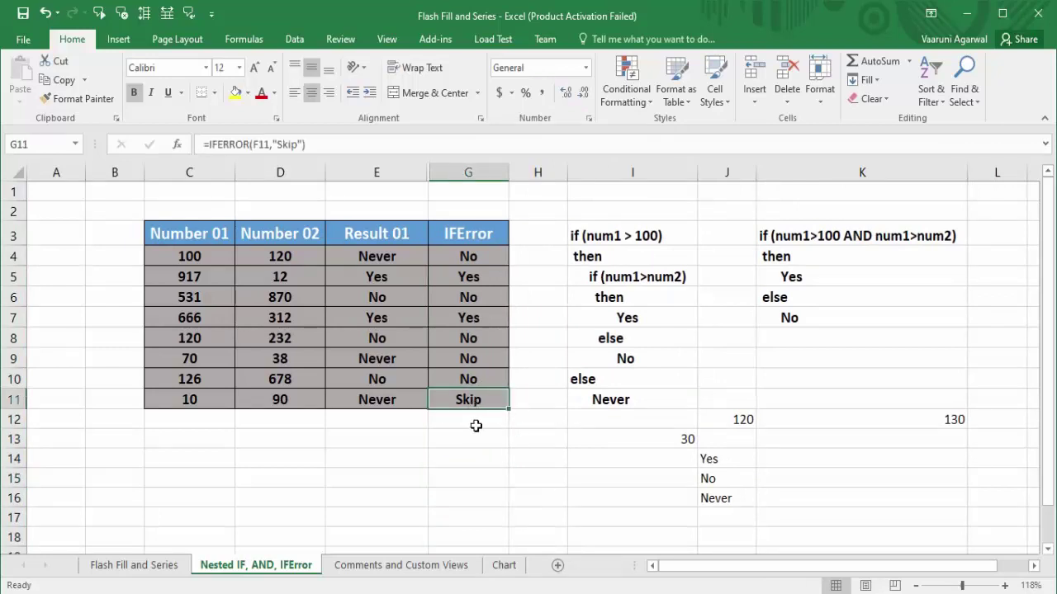